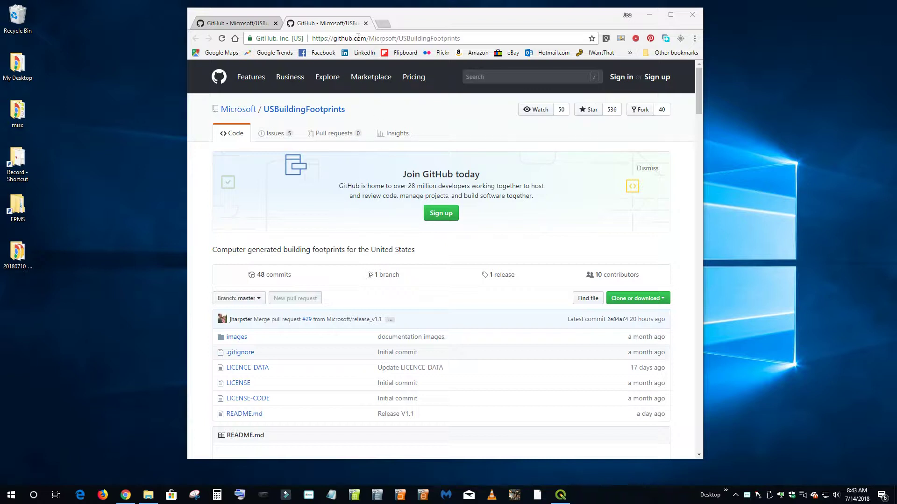
Scroll the USBuildingFootprints README to the Metrics section: 99.3% precision, 93.5% recall.
scroll(351, 218, down, 6)
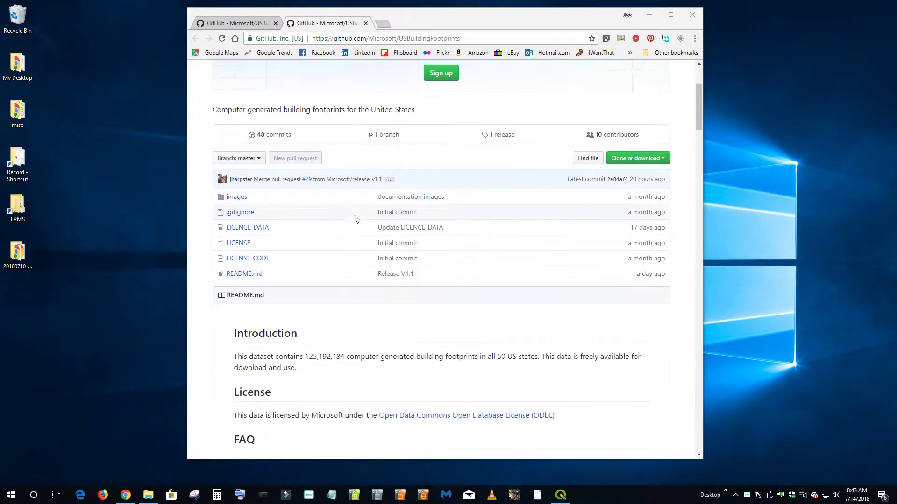
scroll(357, 220, down, 5)
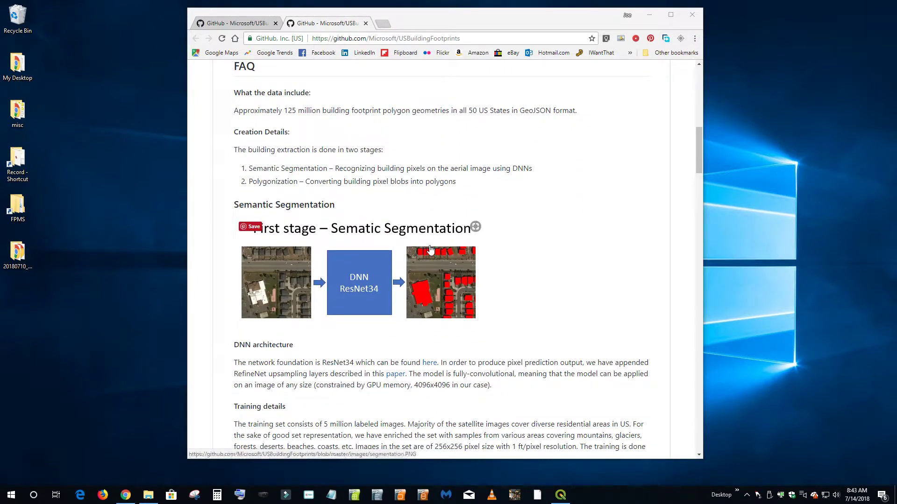
scroll(441, 278, down, 3)
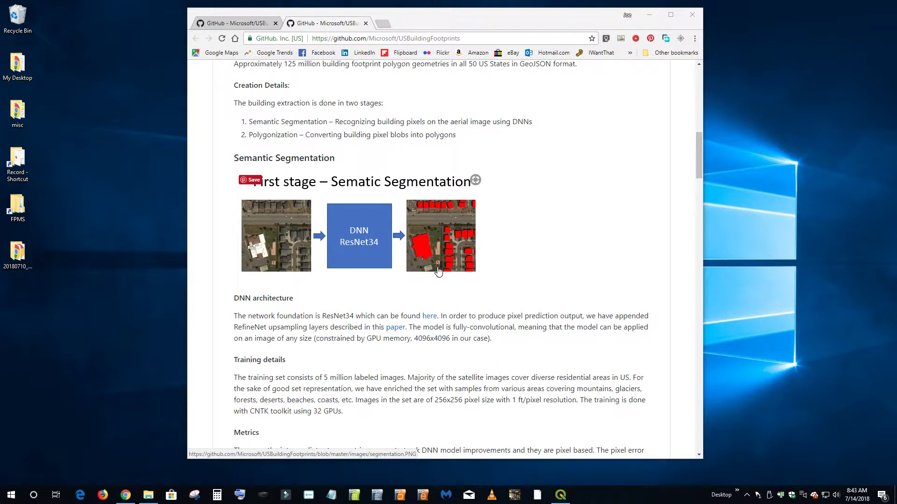
scroll(438, 272, down, 7)
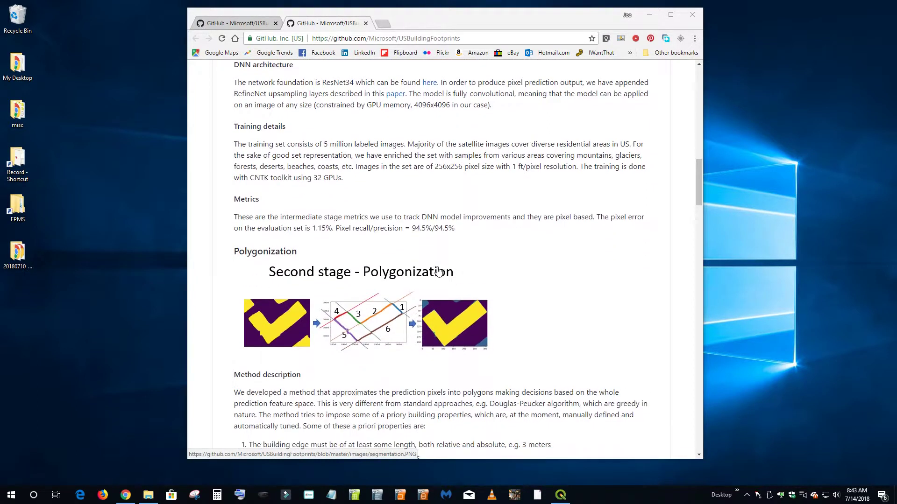
scroll(438, 271, down, 4)
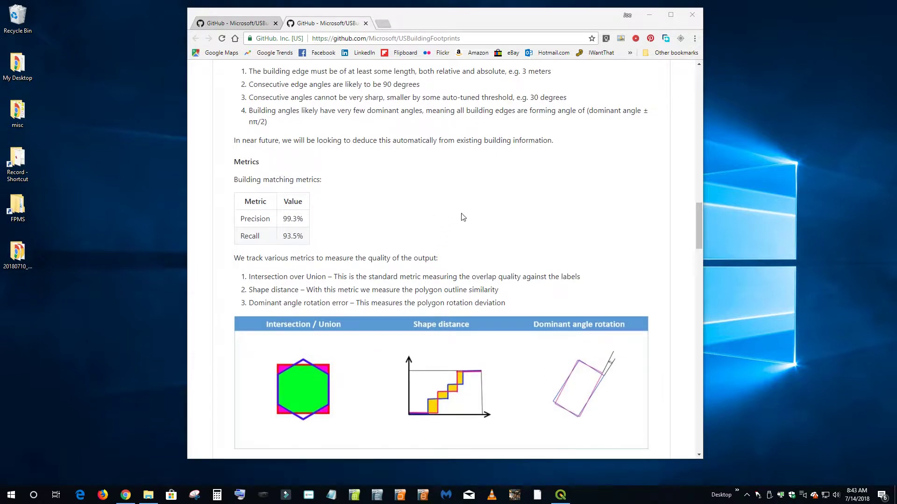
Find West Virginia (1,020,031 buildings, 213 MB) in the state table, then minimize Chrome.
scroll(449, 211, down, 3)
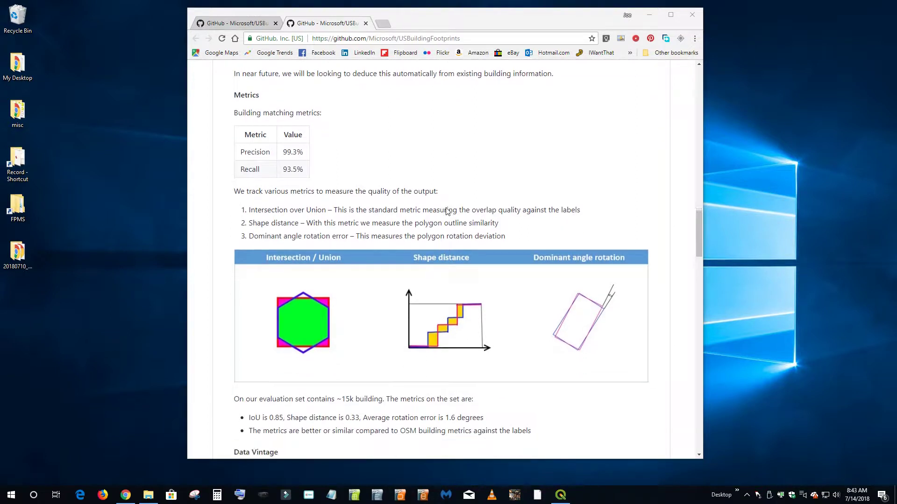
scroll(446, 211, down, 2)
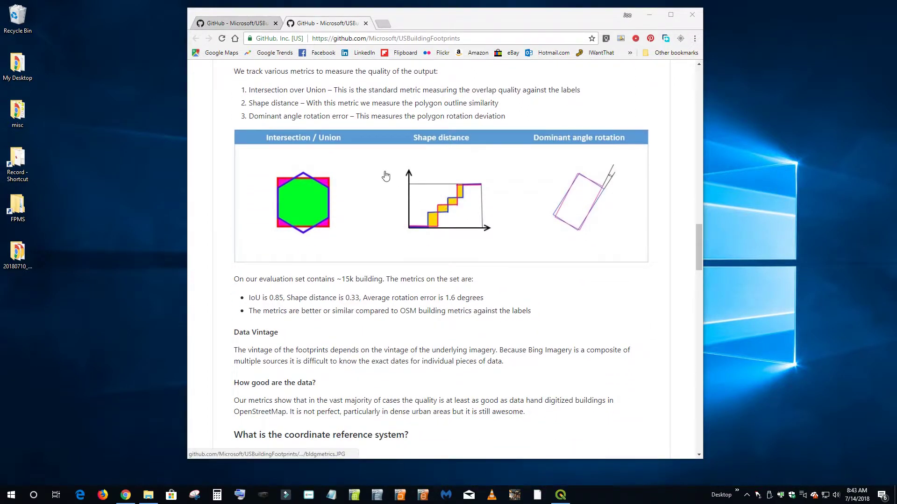
scroll(387, 176, up, 4)
scroll(385, 175, down, 3)
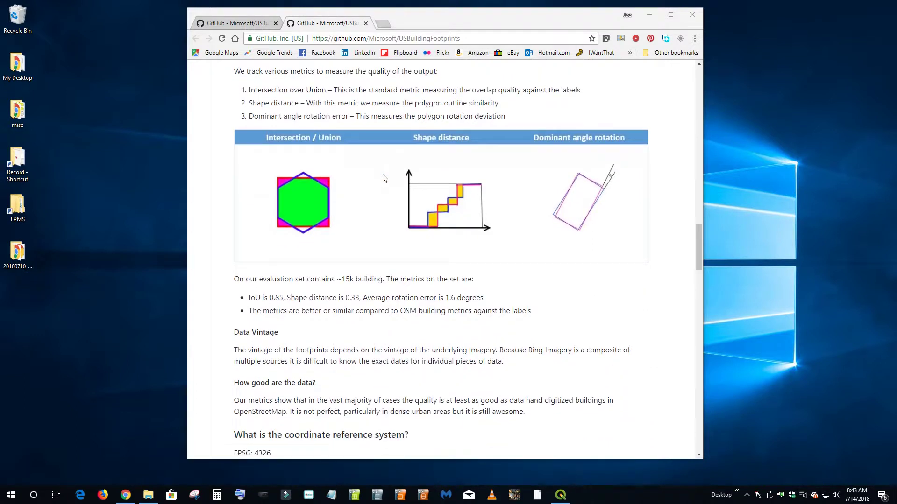
scroll(327, 166, up, 3)
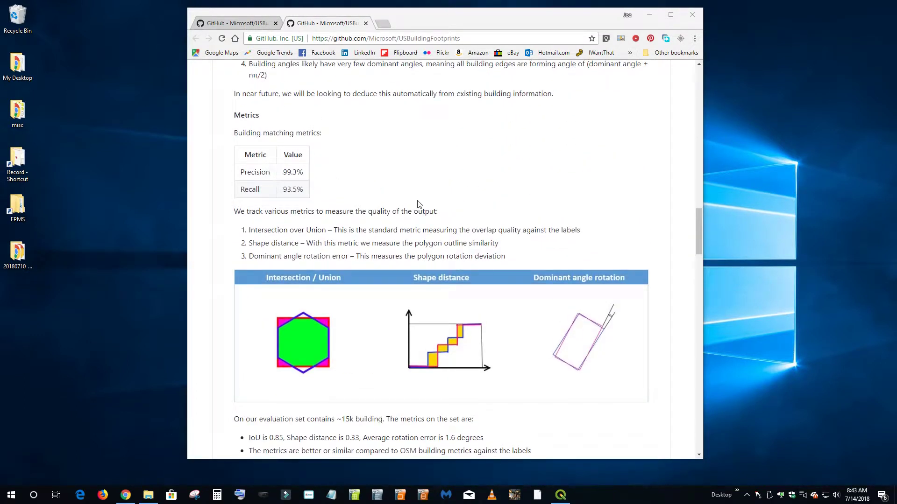
scroll(420, 206, down, 4)
scroll(448, 215, down, 7)
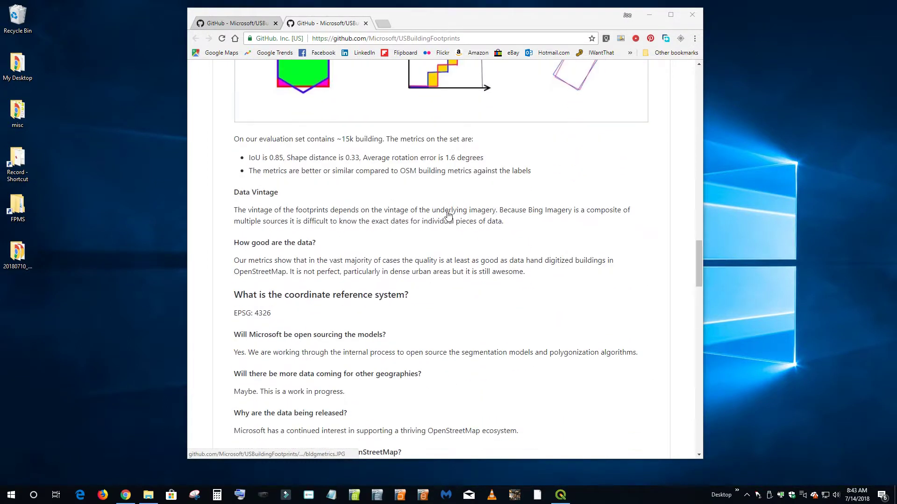
scroll(448, 215, down, 5)
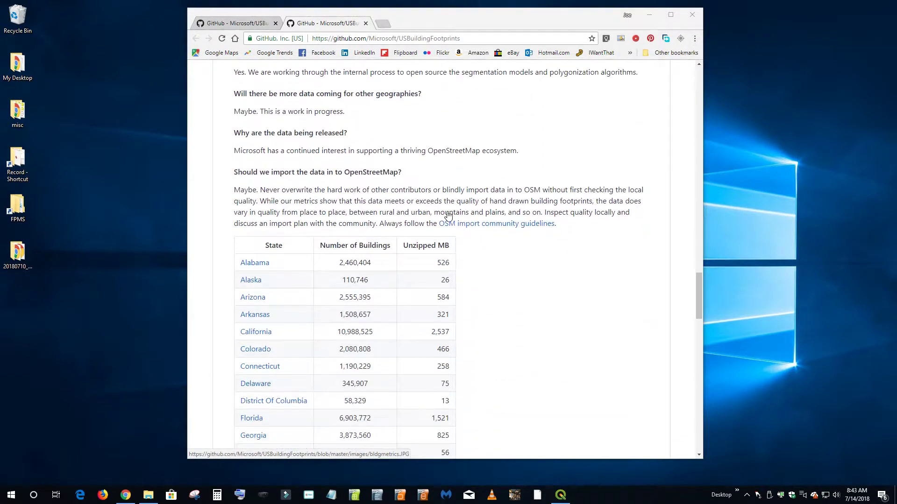
scroll(448, 216, down, 7)
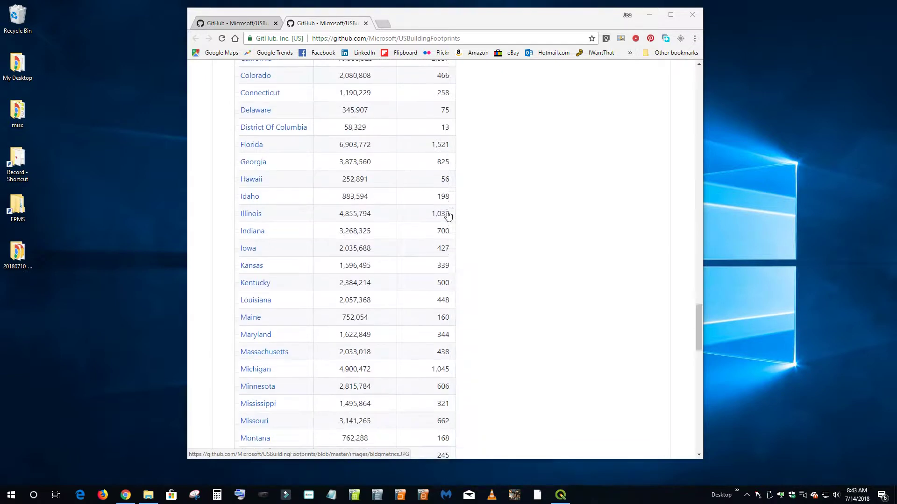
scroll(448, 216, down, 5)
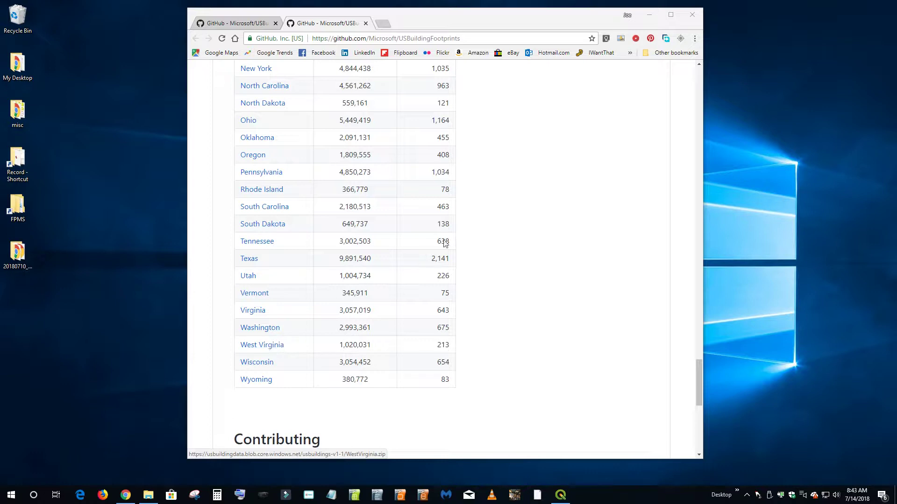
click(649, 16)
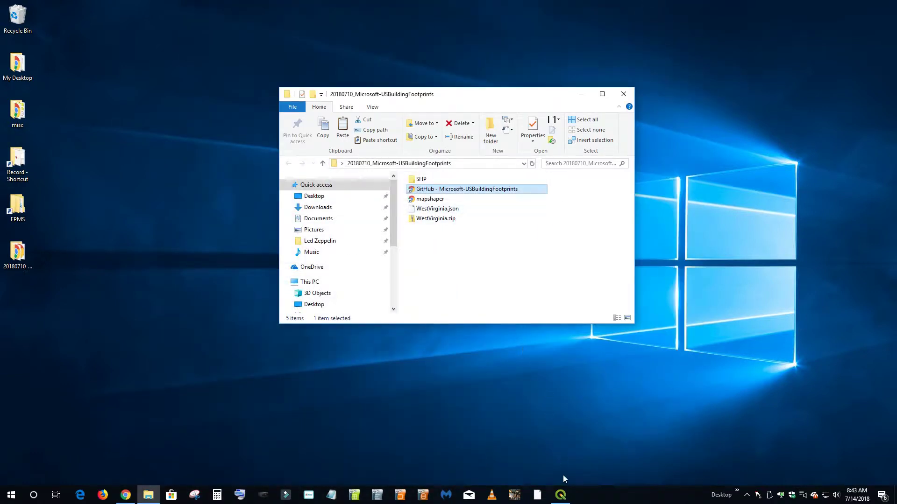
Bring the empty QGIS window to the front from the taskbar.
click(562, 496)
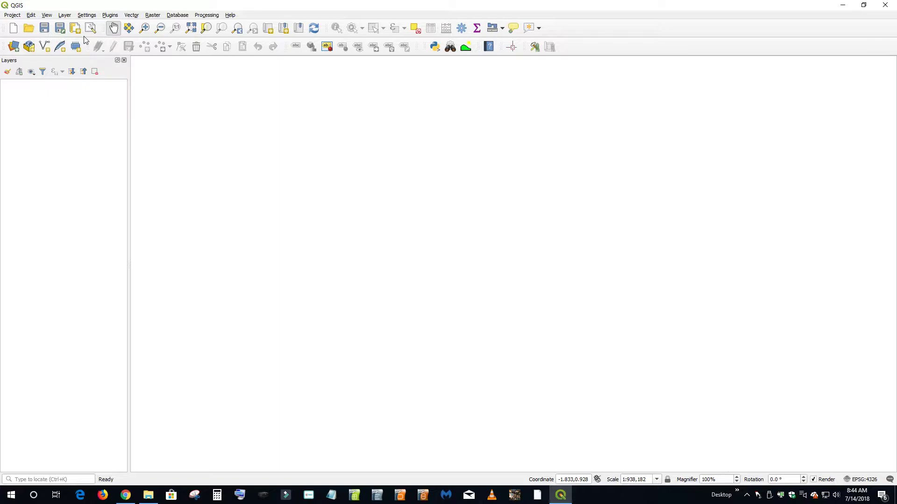
Start Add Vector Layer, check the supported vector file types, and cancel the file browser.
click(65, 17)
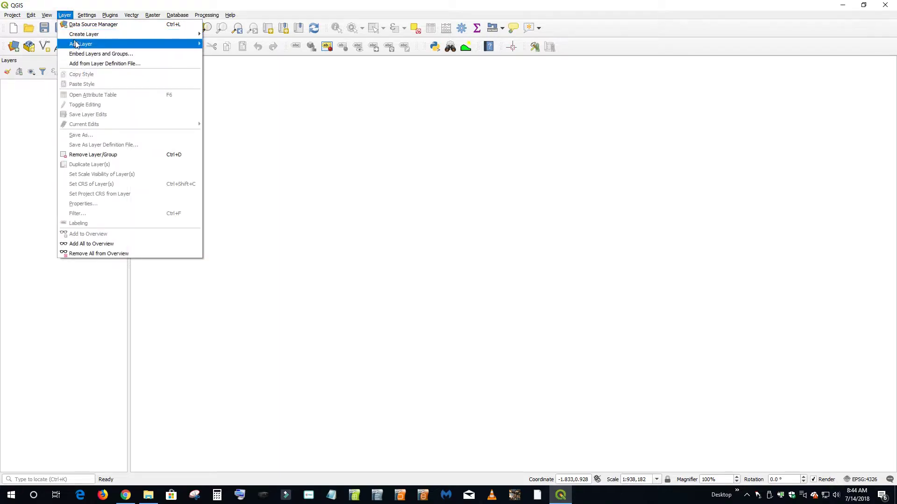
mouse_move(82, 44)
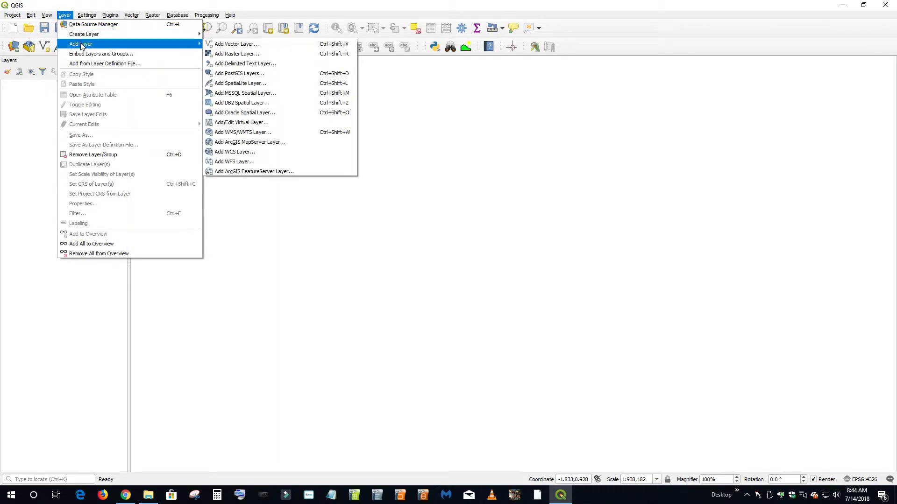
click(238, 44)
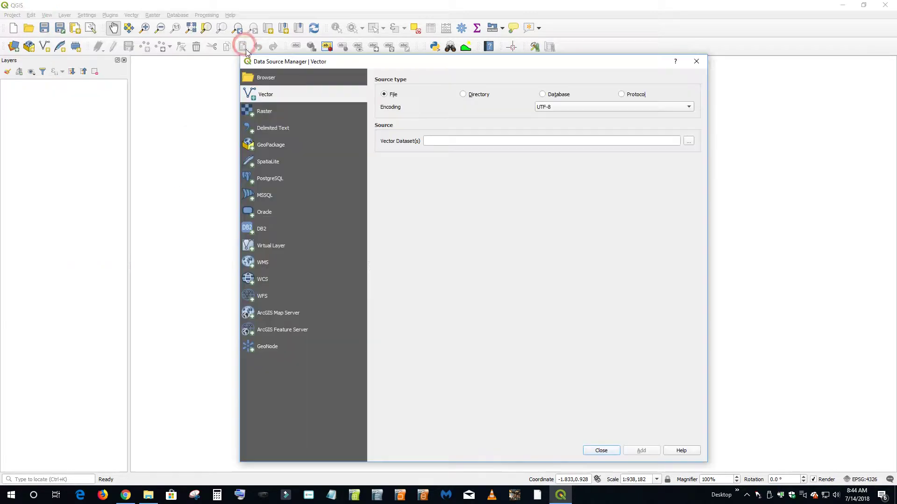
click(689, 141)
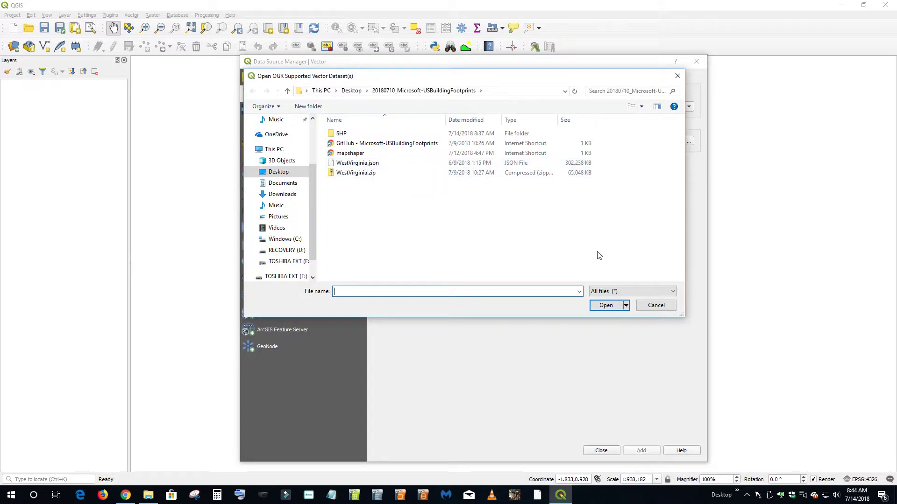
click(611, 291)
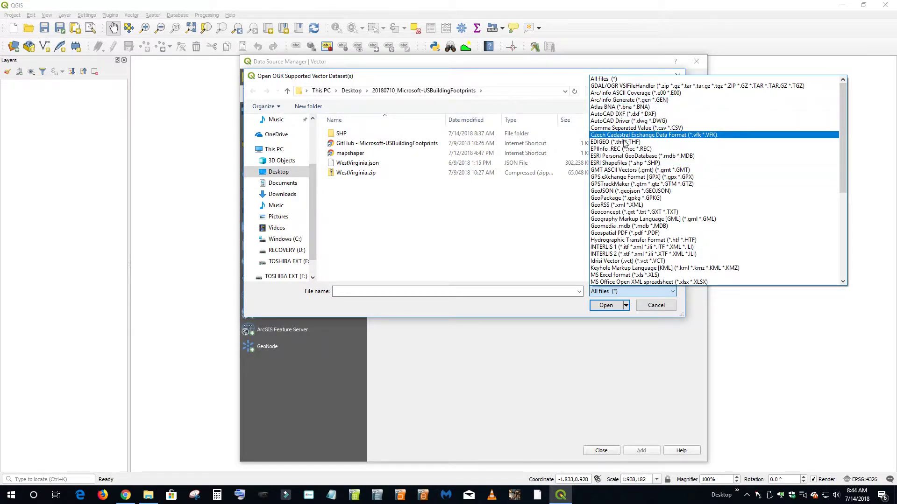
click(609, 293)
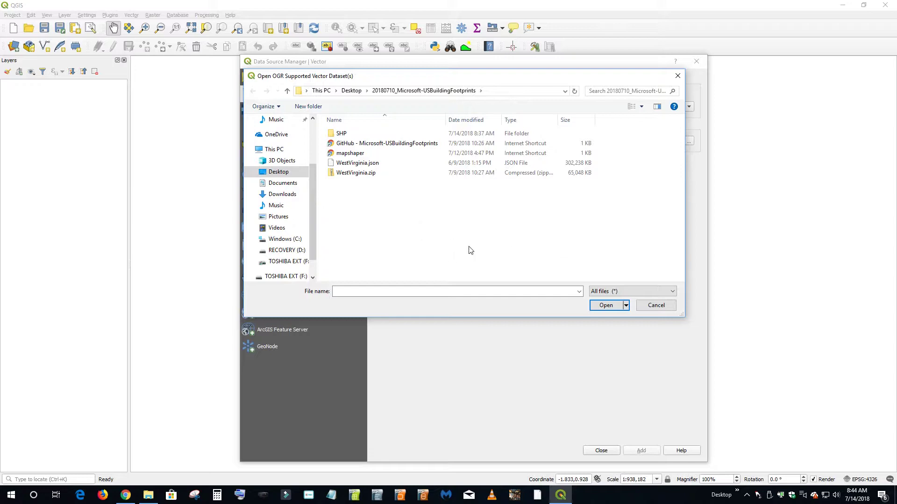
click(656, 306)
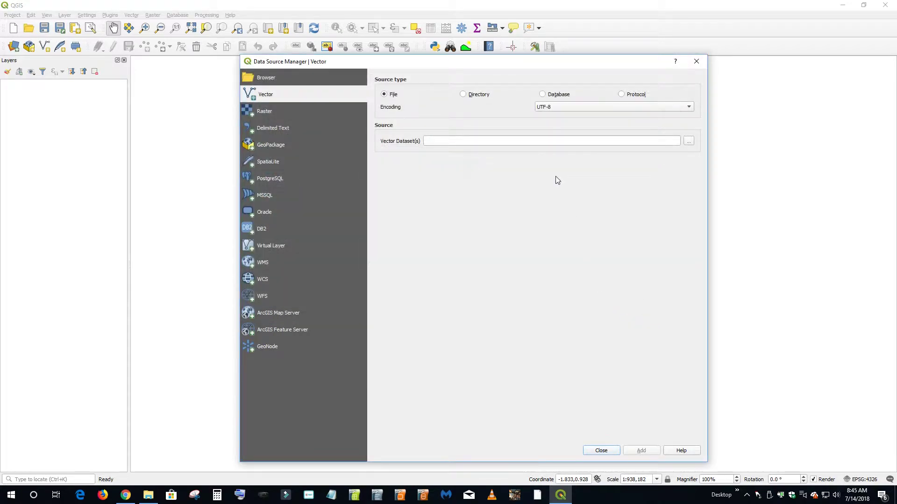
Close the Data Source Manager, minimize QGIS, and launch the mapshaper shortcut.
click(599, 449)
click(843, 7)
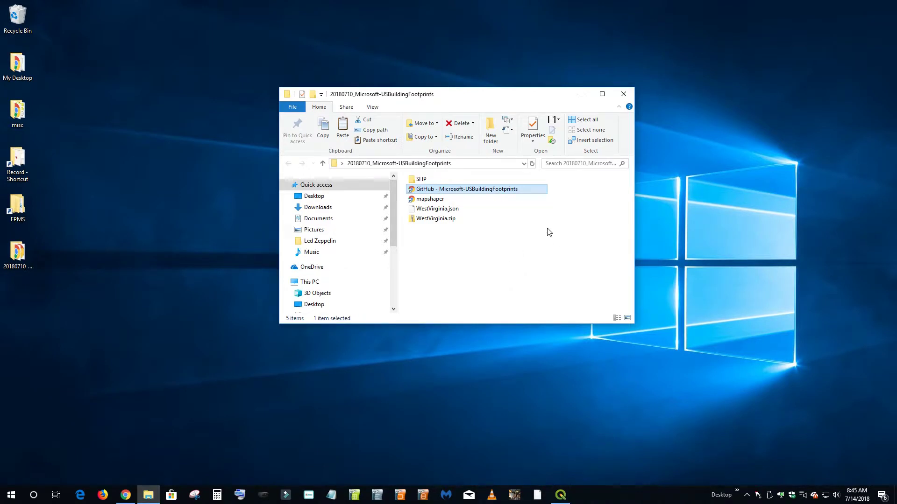
double_click(431, 200)
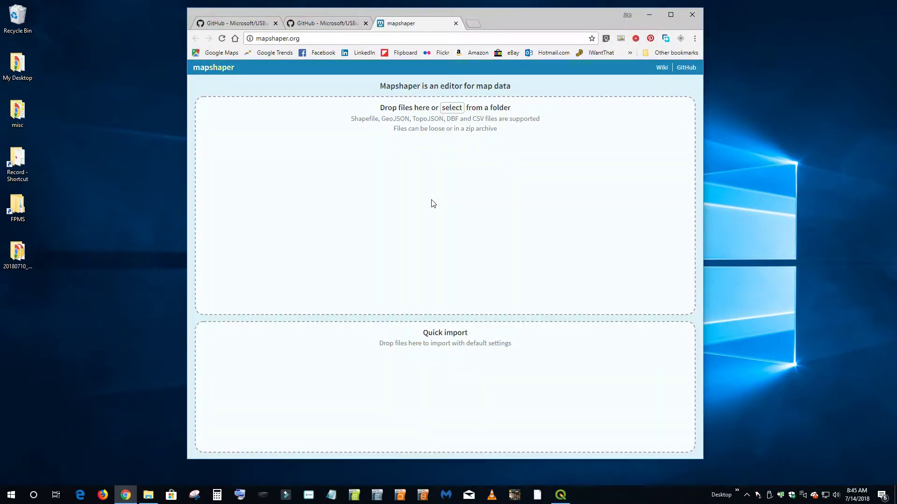
Arrange Chrome and Explorer side by side and drop WestVirginia.zip into mapshaper.
drag(531, 16, 354, 73)
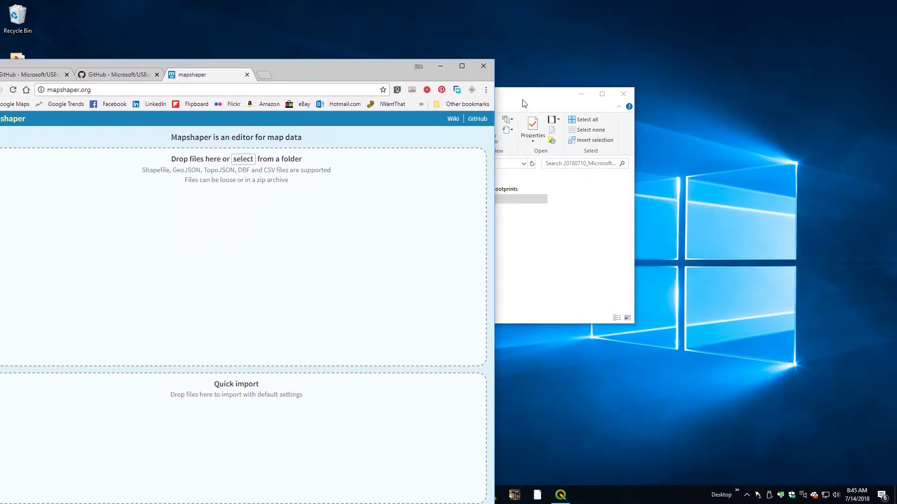
drag(542, 94, 739, 138)
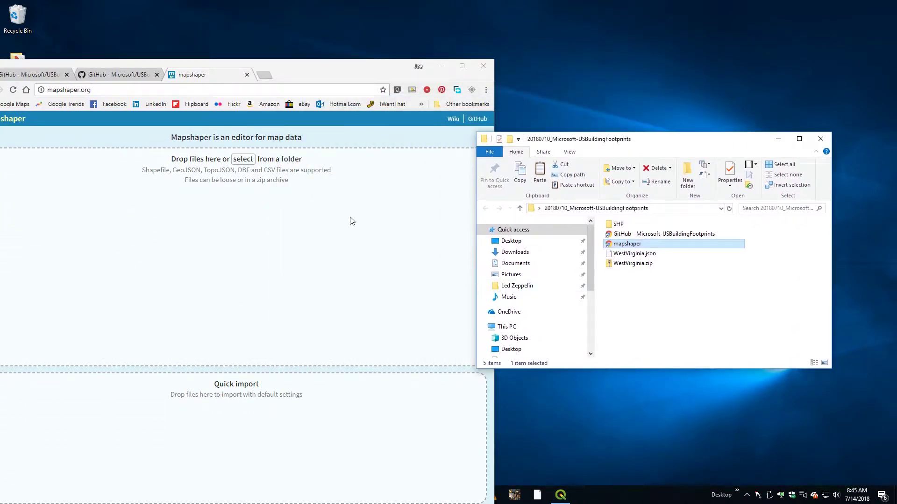
click(636, 265)
drag(636, 267, 217, 241)
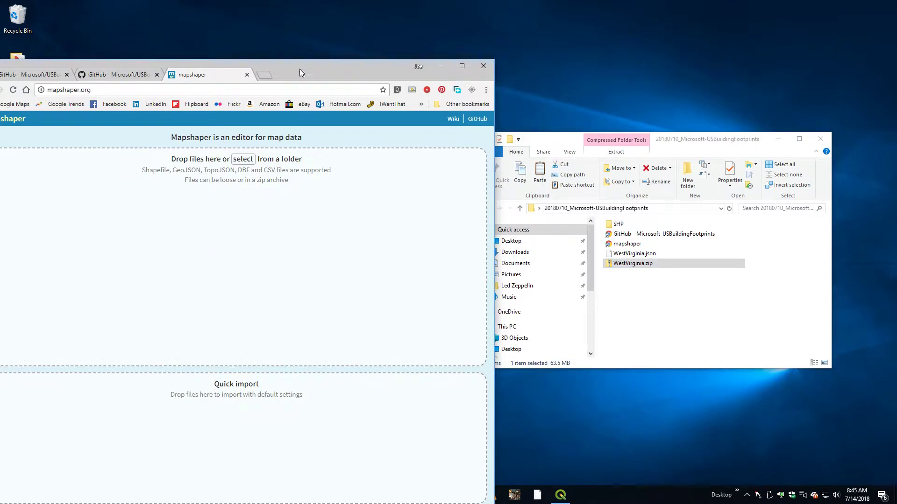
drag(299, 69, 382, 33)
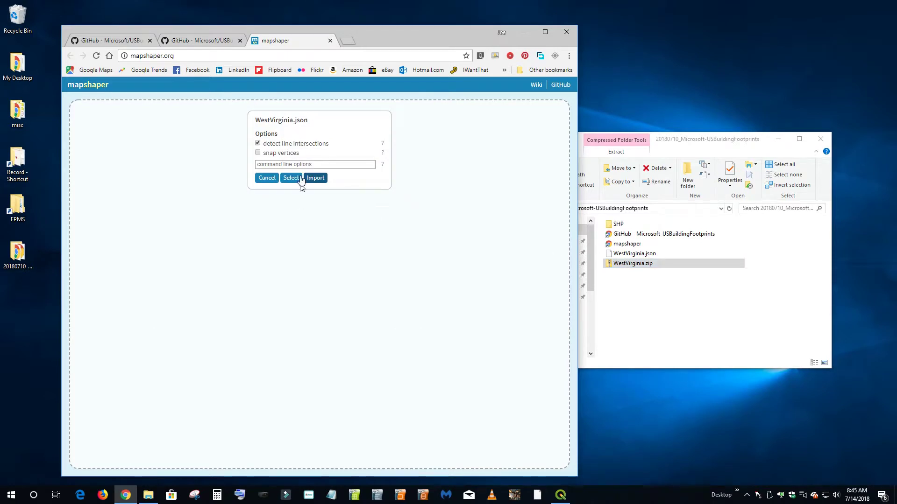
Enable snap vertices and import WestVirginia.json into mapshaper.
click(257, 153)
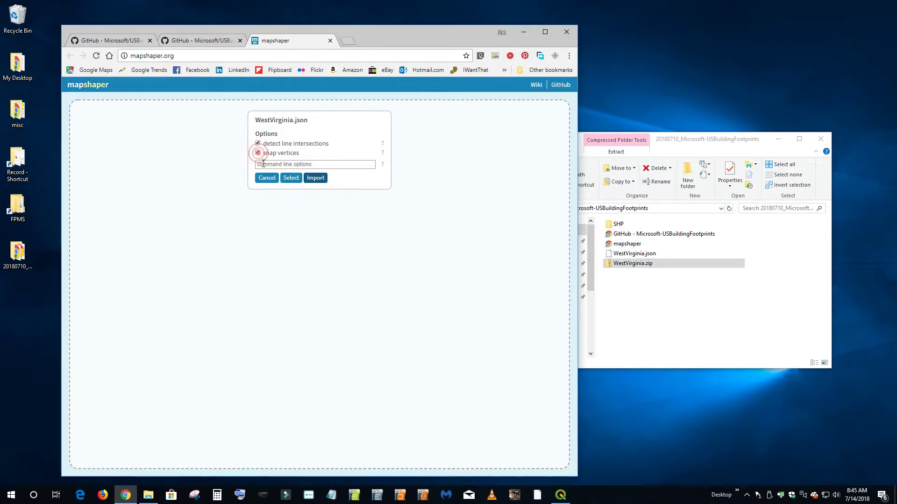
click(318, 180)
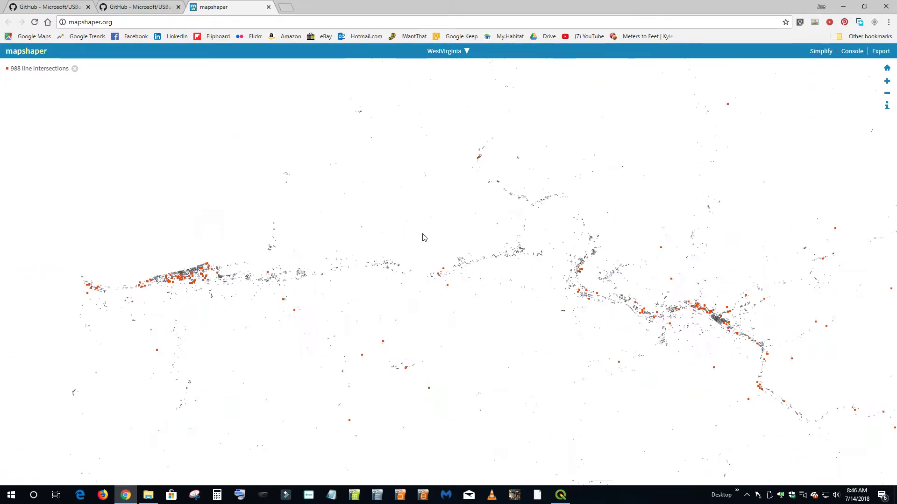
scroll(277, 290, up, 3)
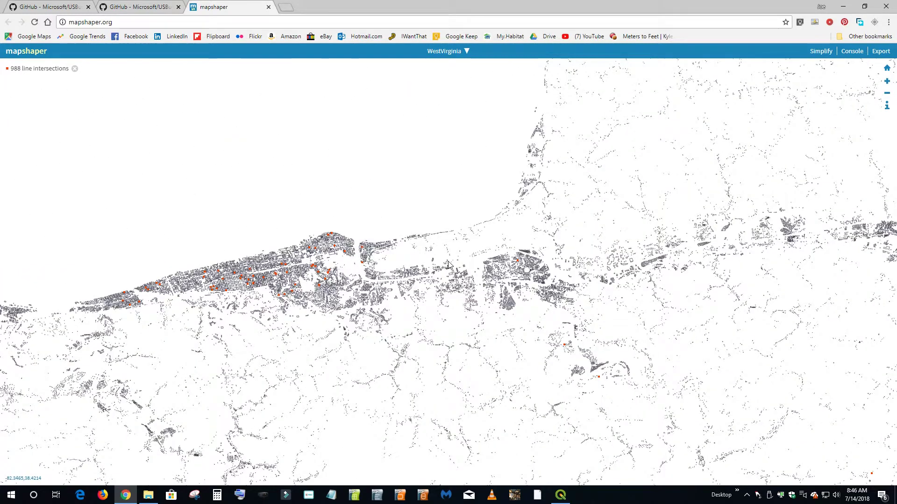
drag(451, 265, 478, 205)
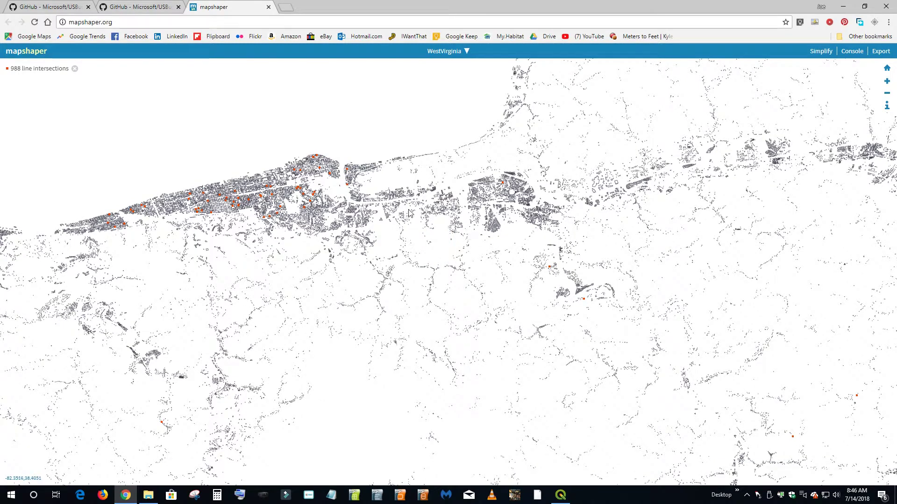
drag(668, 198, 568, 225)
drag(299, 232, 451, 230)
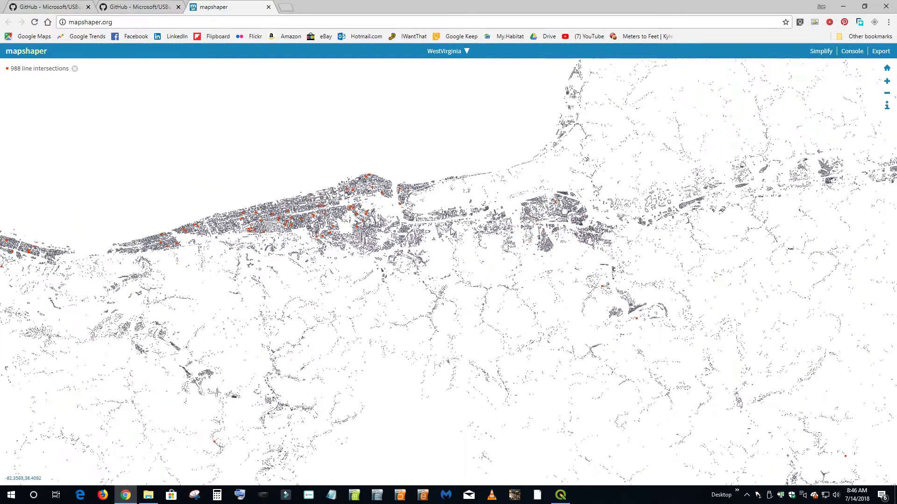
drag(584, 233, 537, 229)
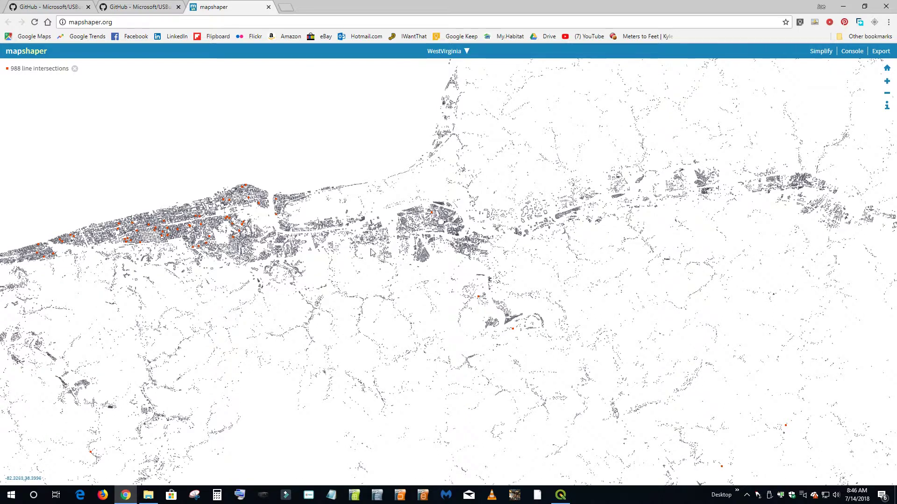
scroll(319, 246, up, 3)
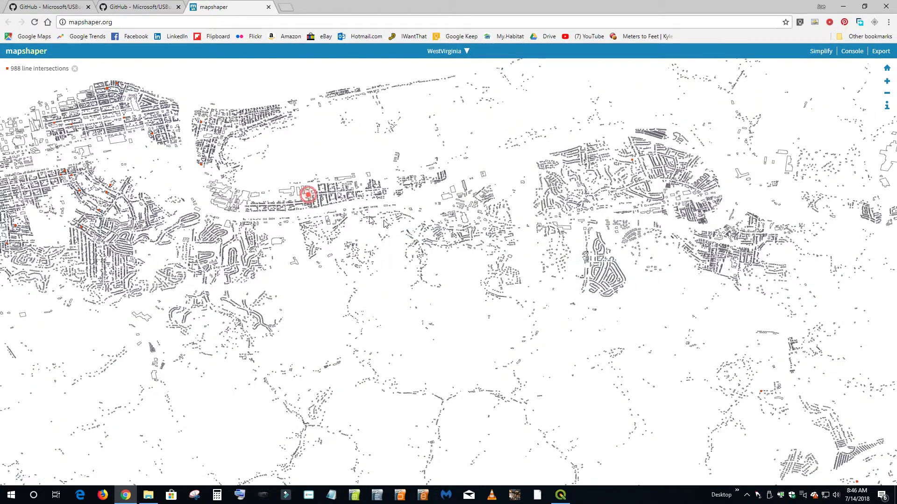
drag(310, 194, 500, 243)
drag(336, 236, 667, 219)
drag(309, 200, 502, 195)
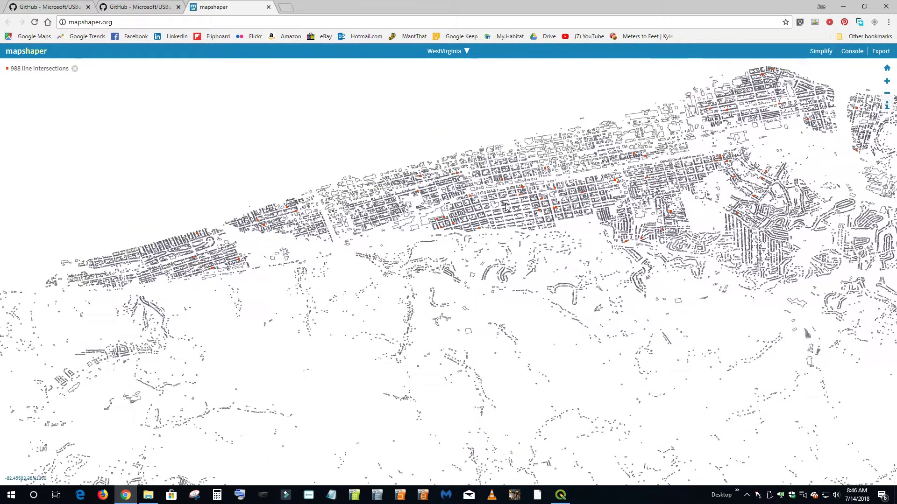
drag(772, 178, 483, 229)
drag(628, 243, 502, 237)
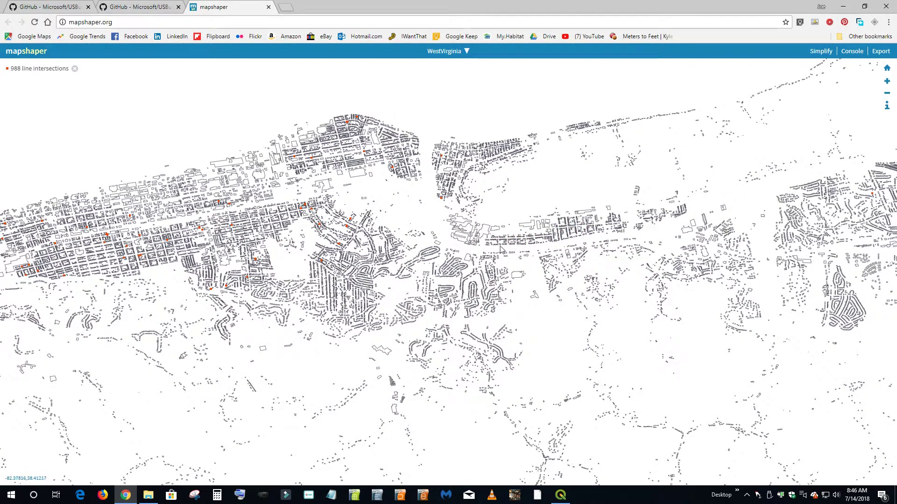
scroll(499, 250, up, 3)
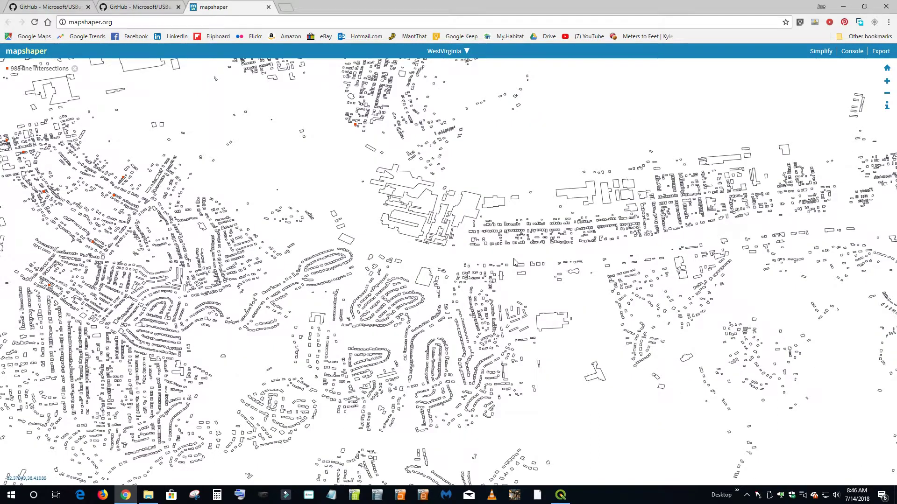
drag(513, 261, 447, 240)
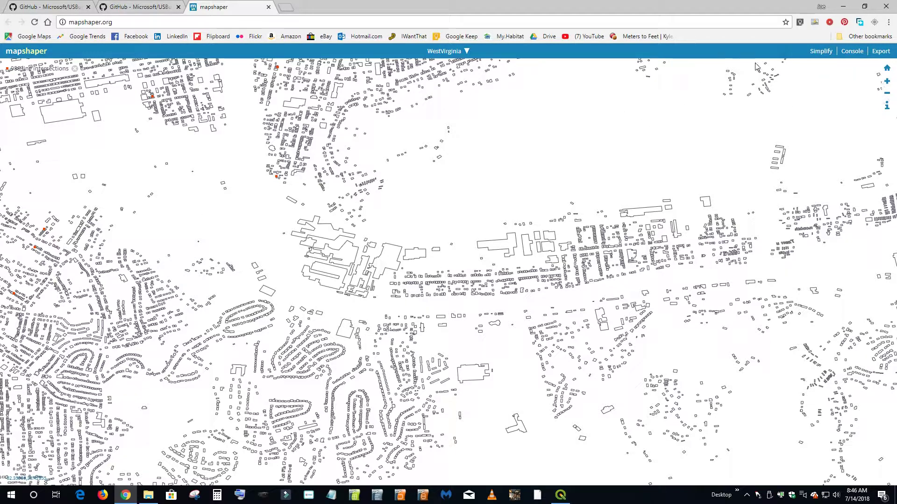
Export the WestVirginia layer from mapshaper in Shapefile format.
click(880, 51)
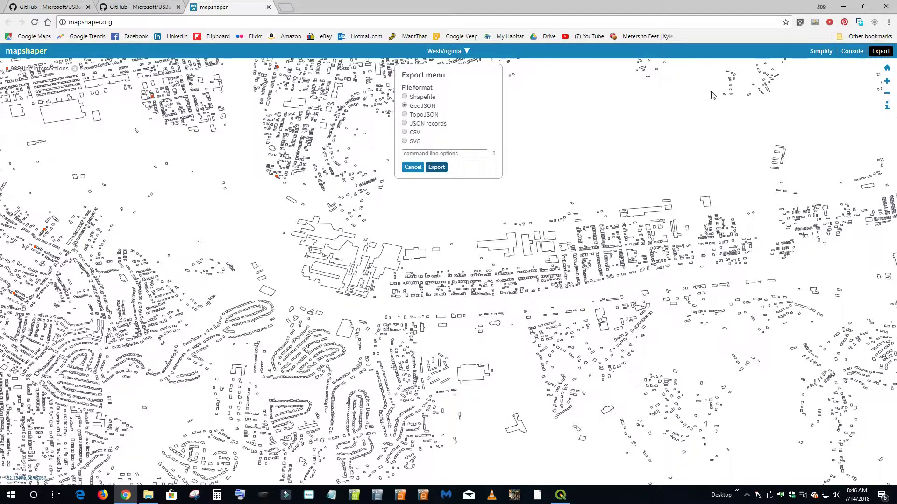
click(405, 97)
click(436, 167)
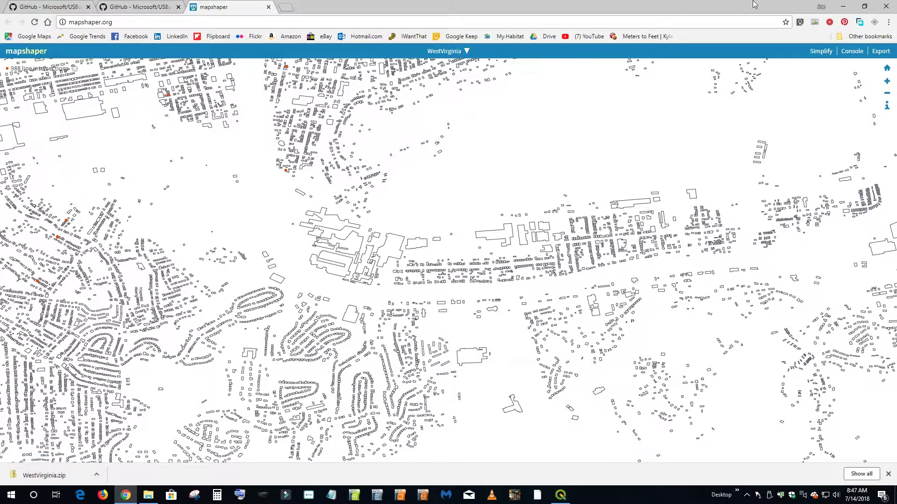
Minimize Chrome and inspect the downloaded WestVirginia.zip's contents in Downloads.
click(841, 7)
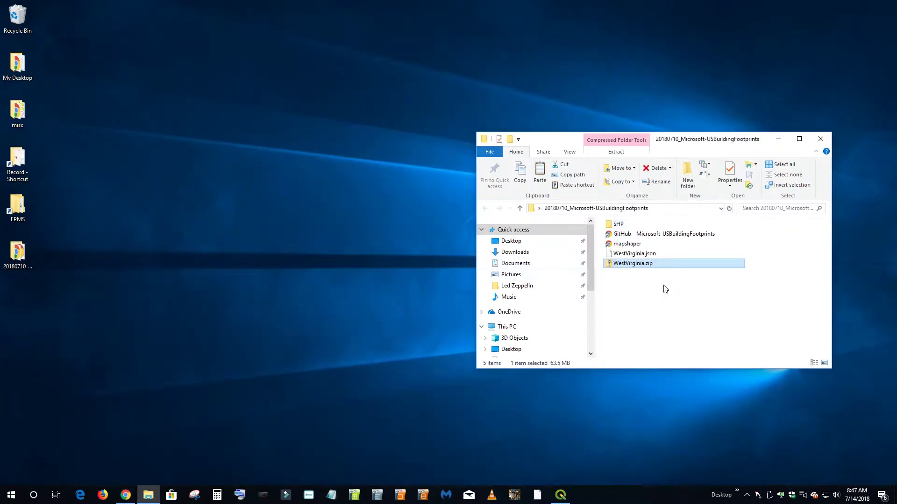
drag(705, 139, 501, 109)
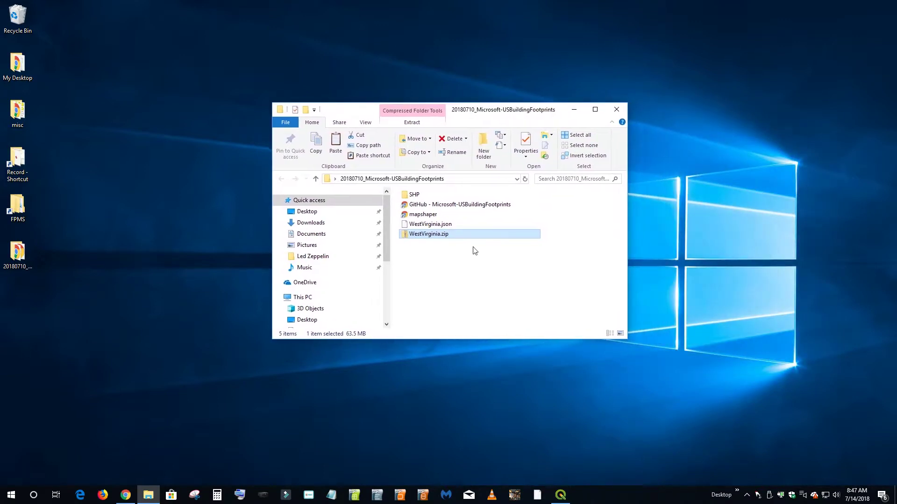
double_click(434, 235)
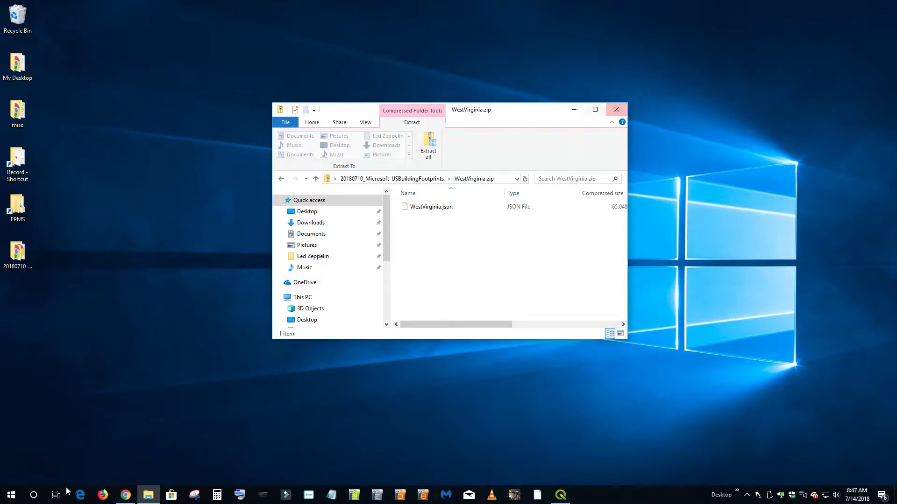
click(148, 495)
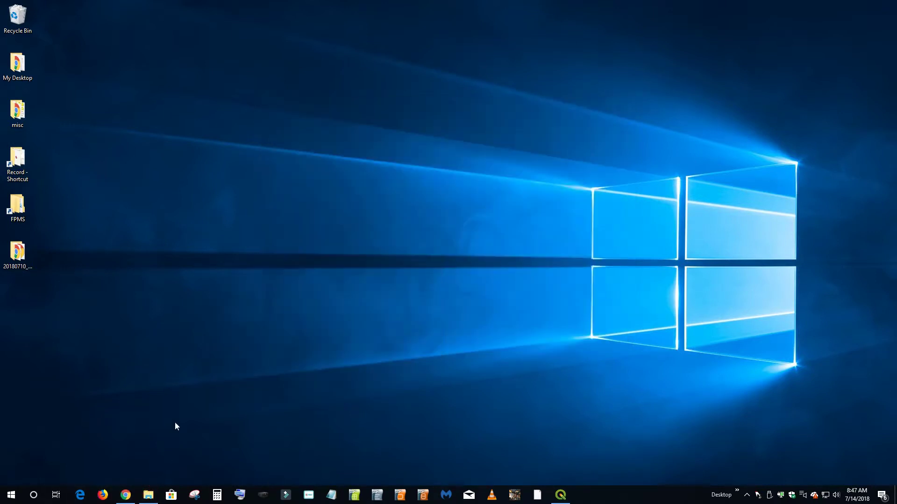
click(148, 495)
click(315, 226)
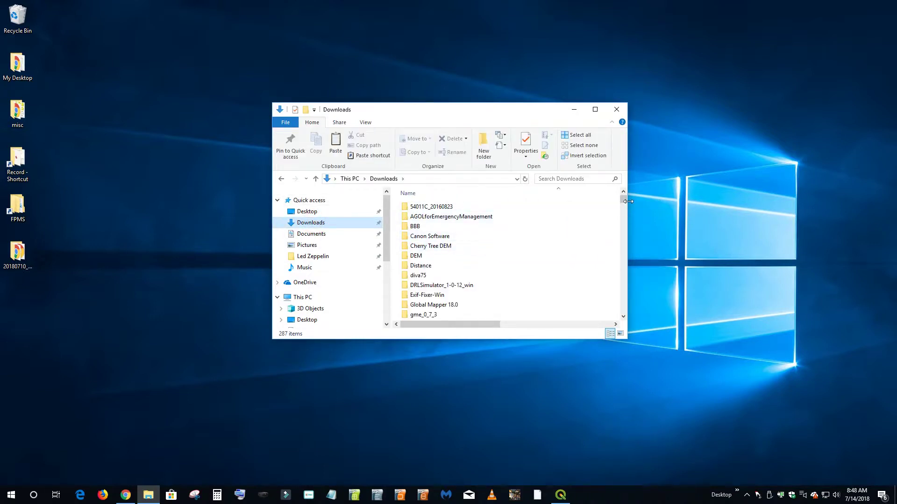
drag(623, 199, 615, 324)
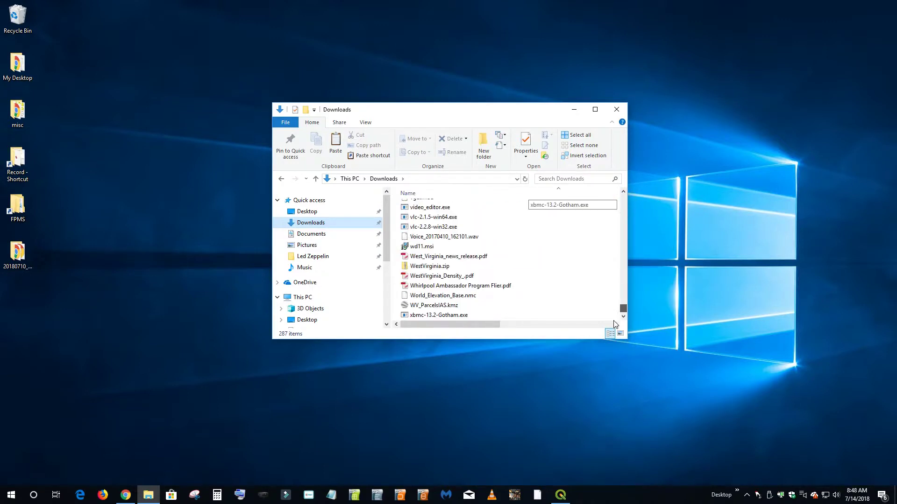
double_click(422, 268)
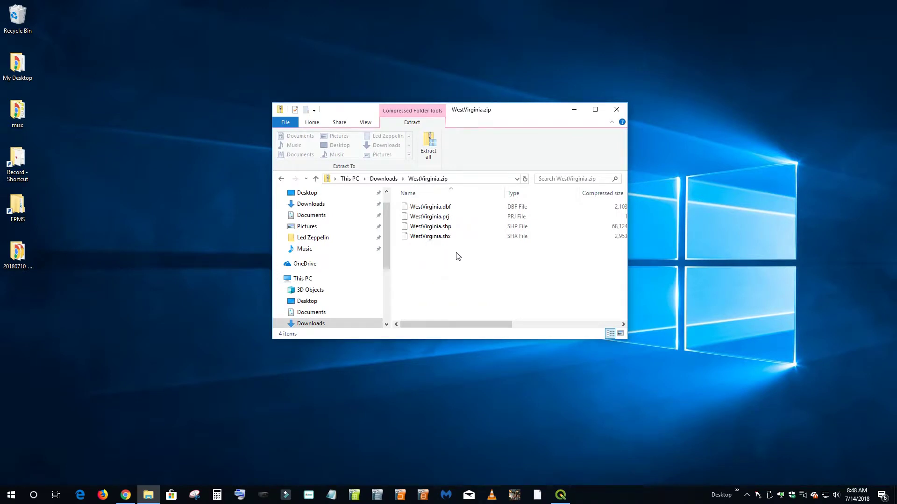
click(281, 179)
Copy WestVirginia.zip from Downloads and paste it onto the desktop.
right_click(436, 317)
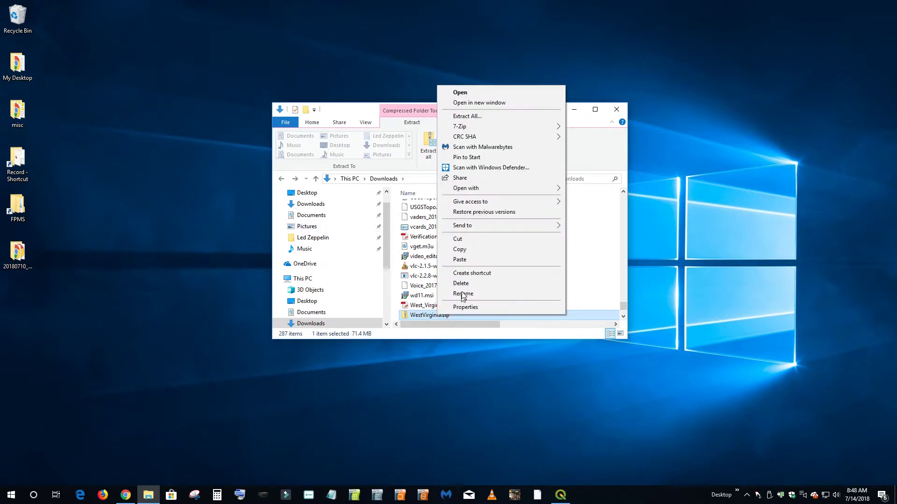
click(467, 252)
right_click(114, 296)
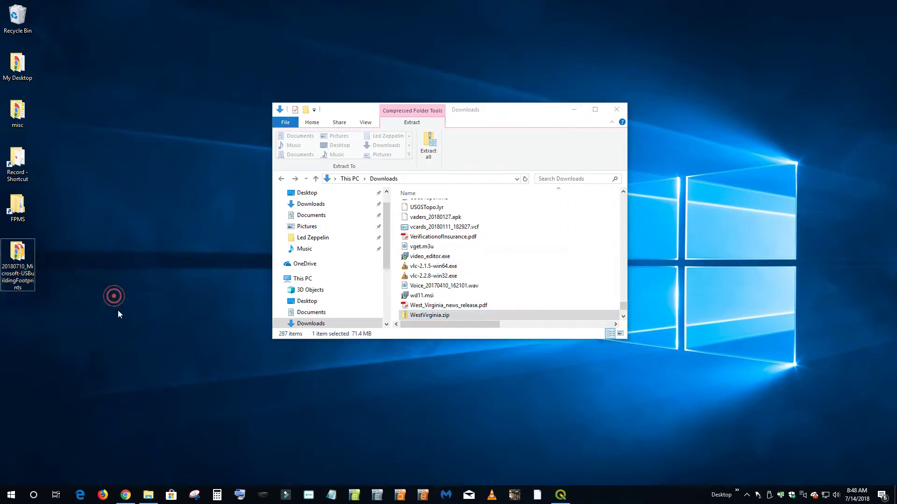
click(131, 337)
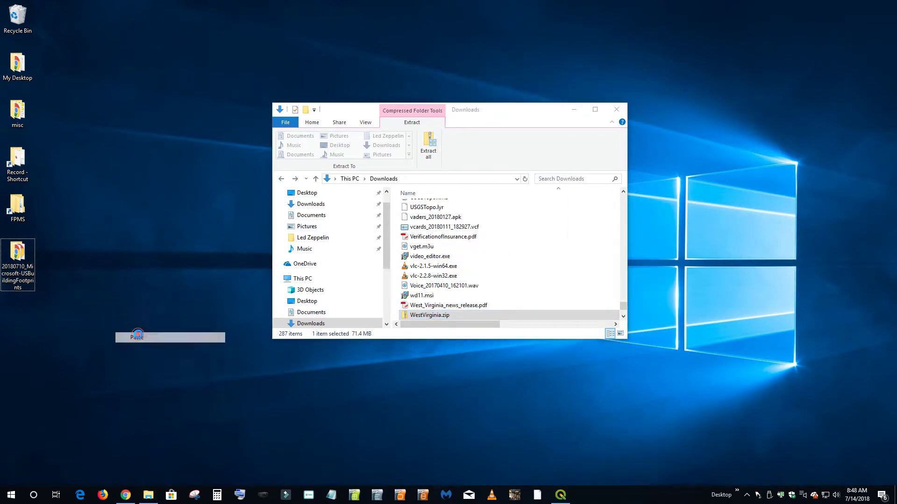
Extract the desktop WestVirginia.zip into a WestVirginia folder.
click(617, 110)
drag(113, 296, 19, 307)
right_click(20, 307)
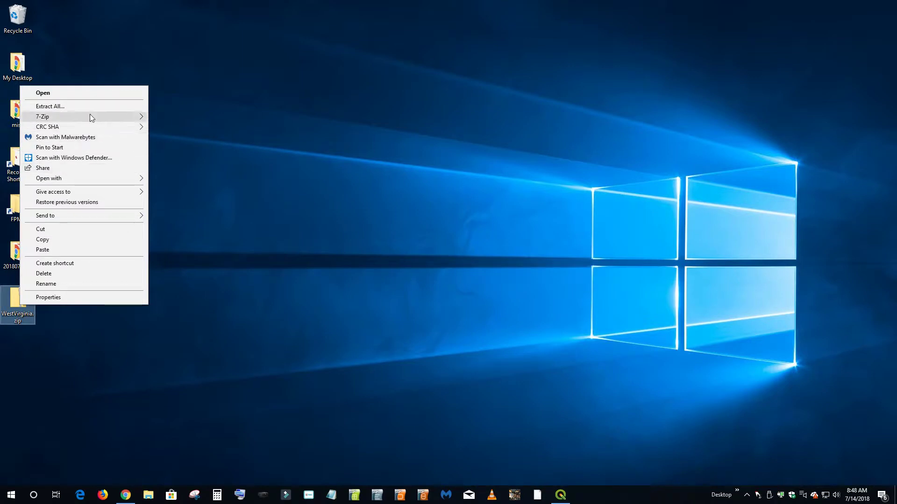
mouse_move(117, 115)
click(207, 147)
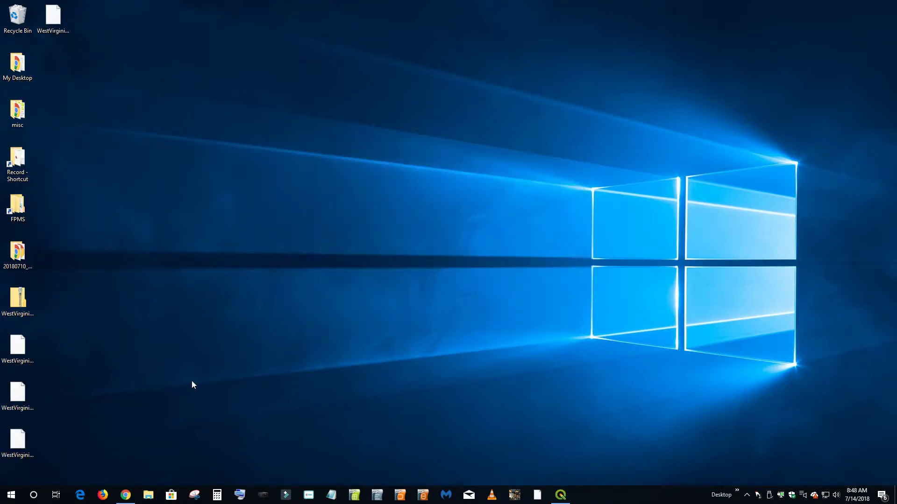
right_click(10, 296)
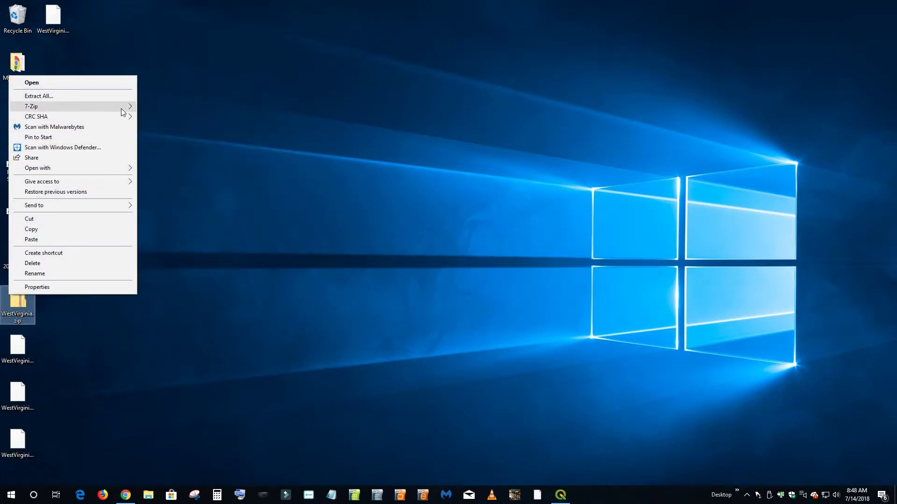
mouse_move(123, 108)
click(212, 148)
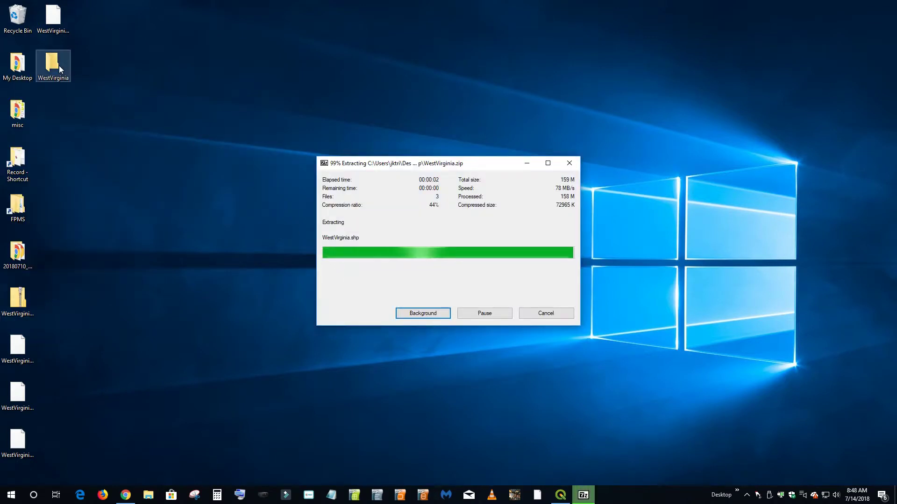
Move the WestVirginia folder into 20180710_Microsoft-USBuildingFootprints and close Explorer.
right_click(59, 69)
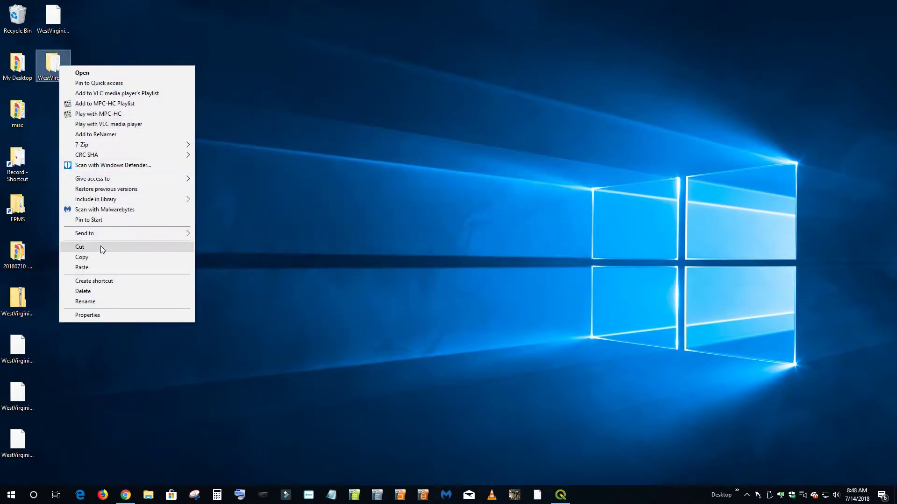
click(100, 245)
click(17, 255)
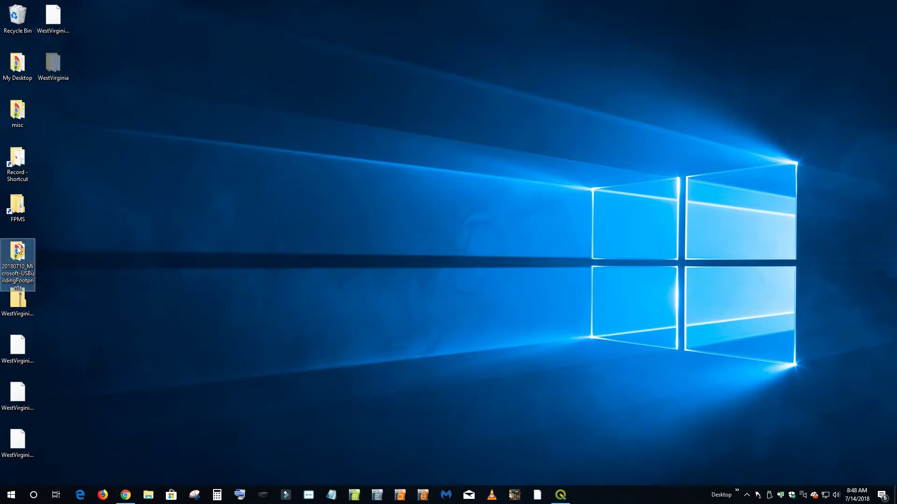
key(Return)
right_click(460, 275)
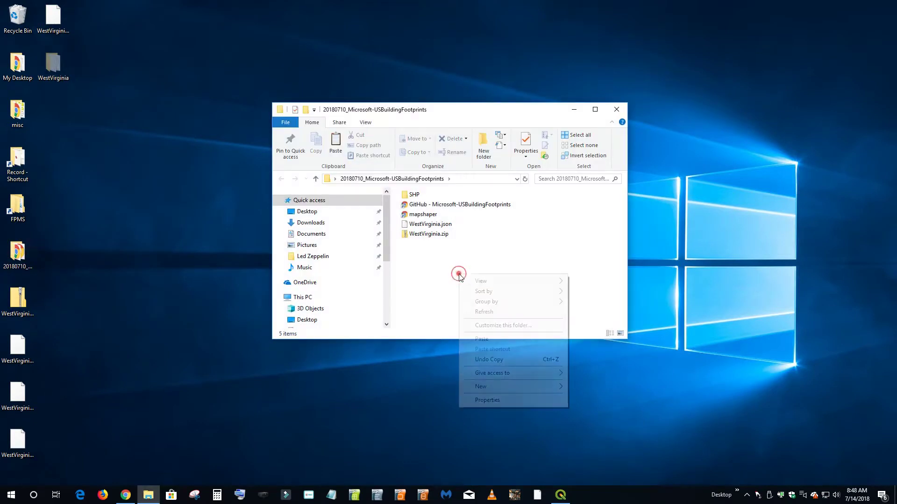
click(482, 339)
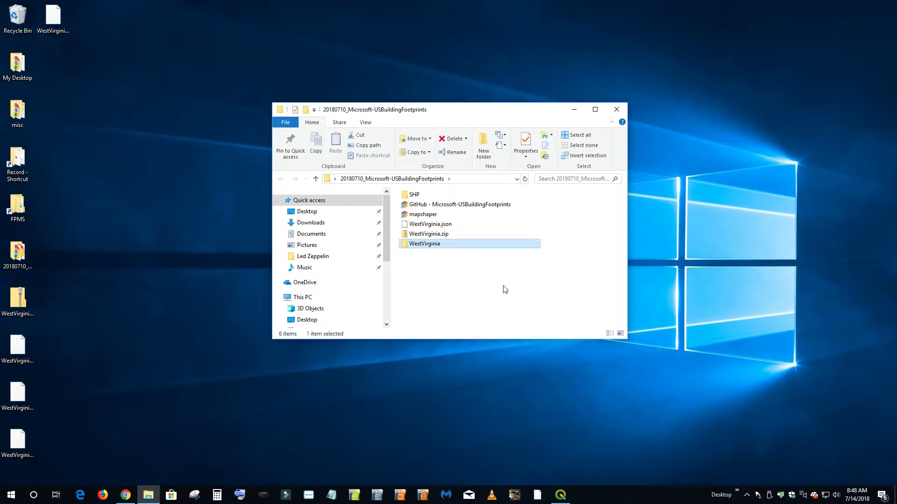
click(616, 110)
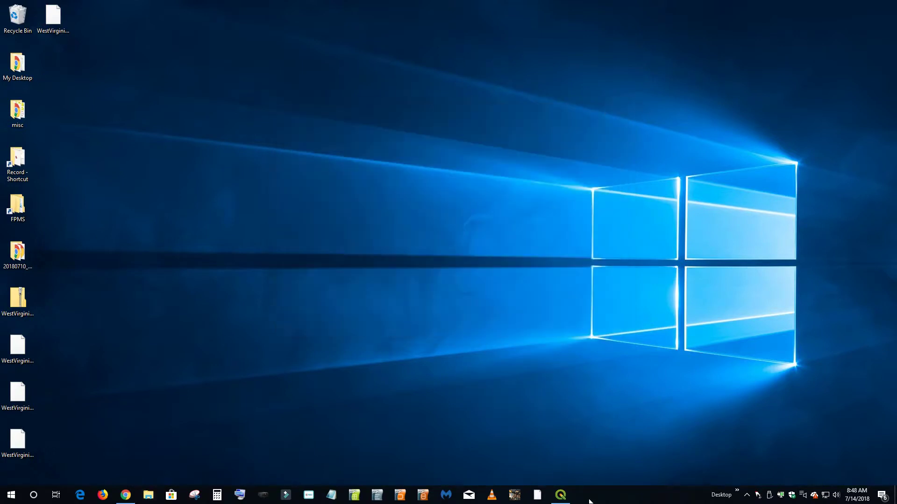
Add WestVirginia.shp from the WestVirginia folder to the project as a vector layer.
click(560, 495)
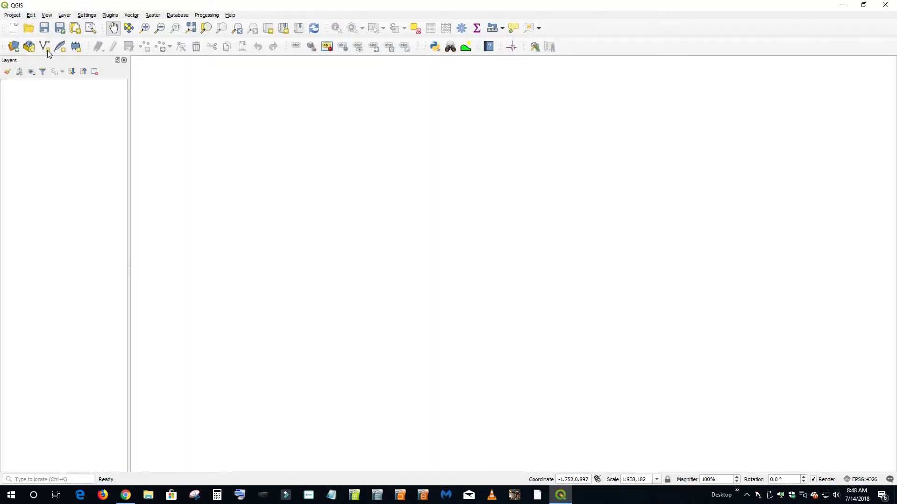
click(64, 14)
mouse_move(92, 44)
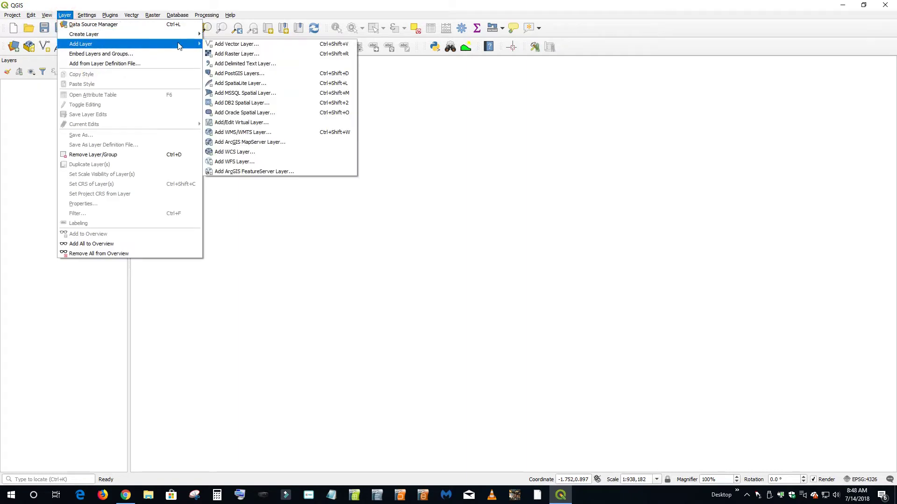
click(233, 44)
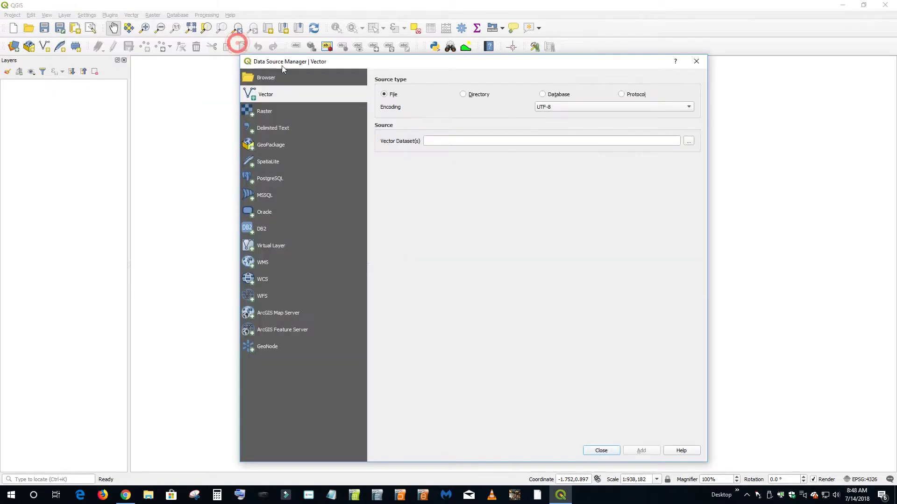
click(690, 141)
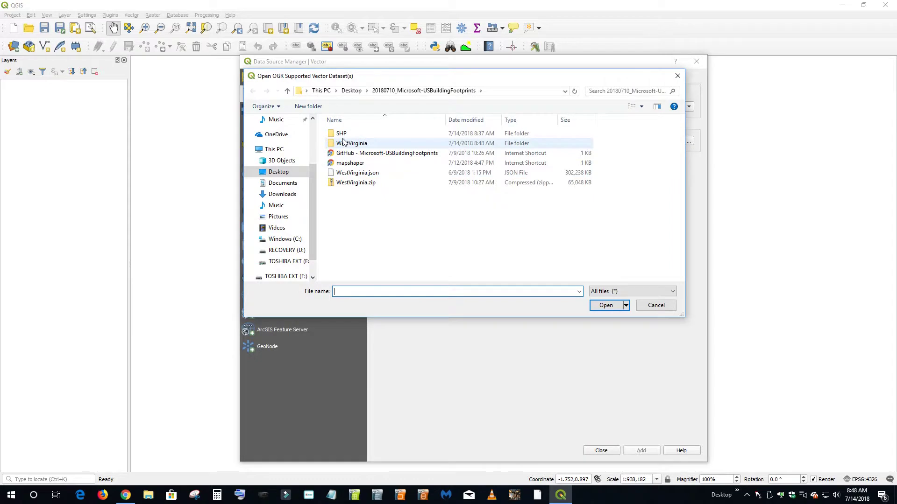
double_click(345, 143)
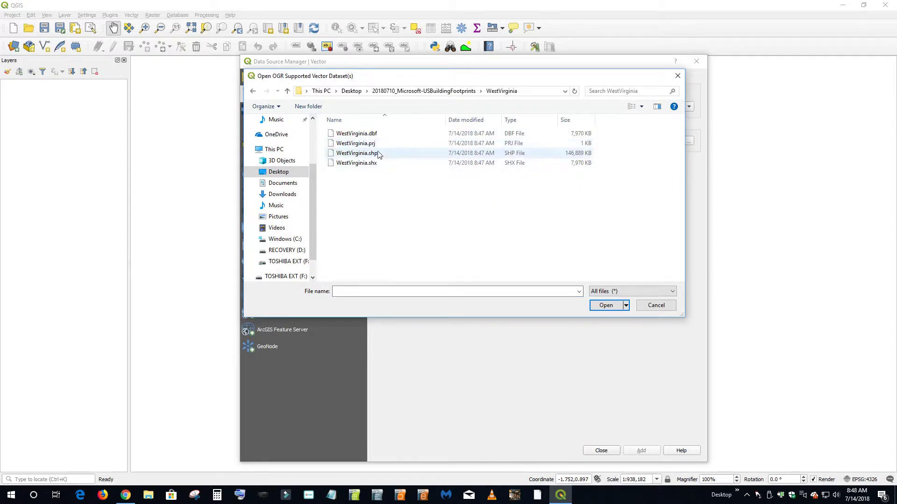
click(371, 153)
click(602, 305)
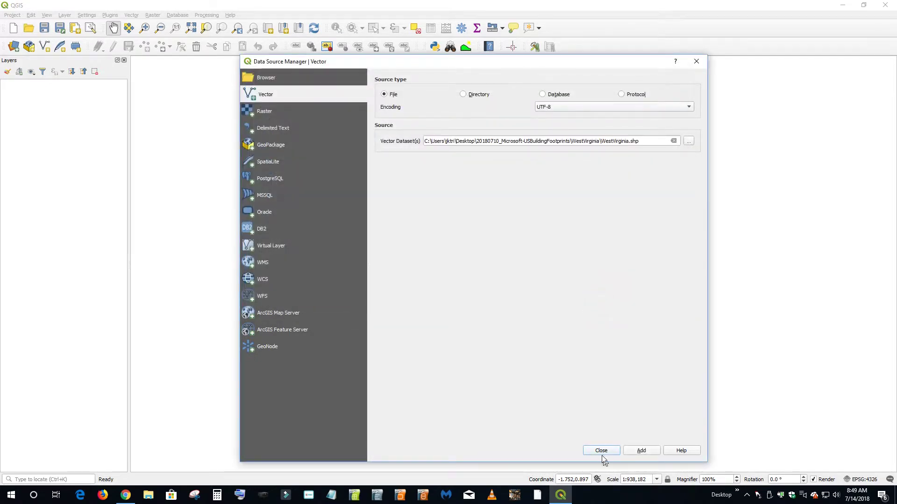
click(638, 452)
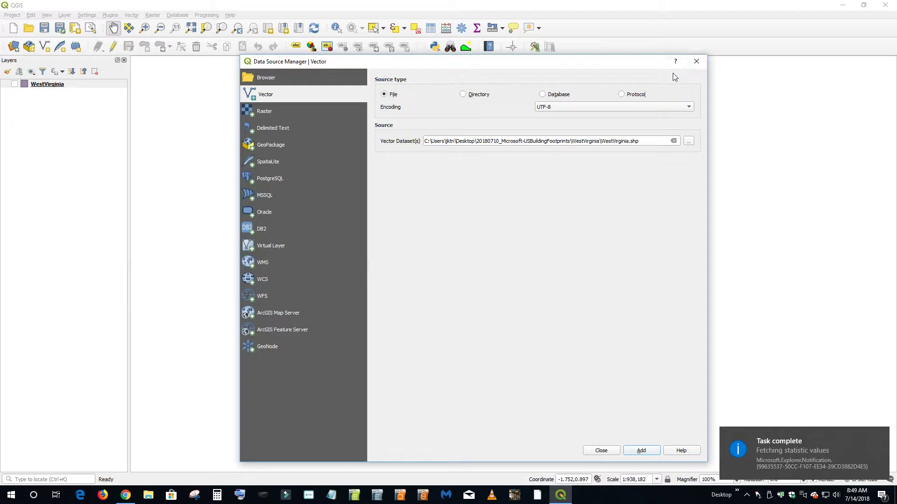
Make the WestVirginia layer visible and zoom the map to its full extent.
click(695, 64)
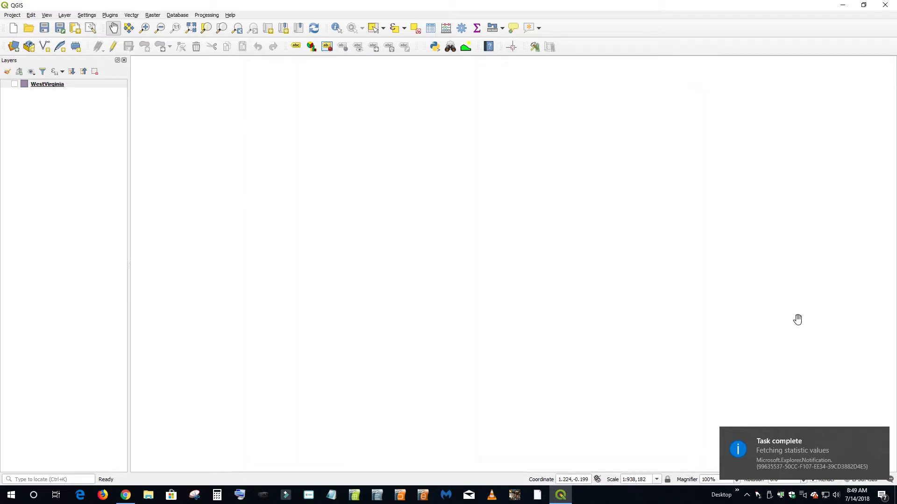
click(880, 440)
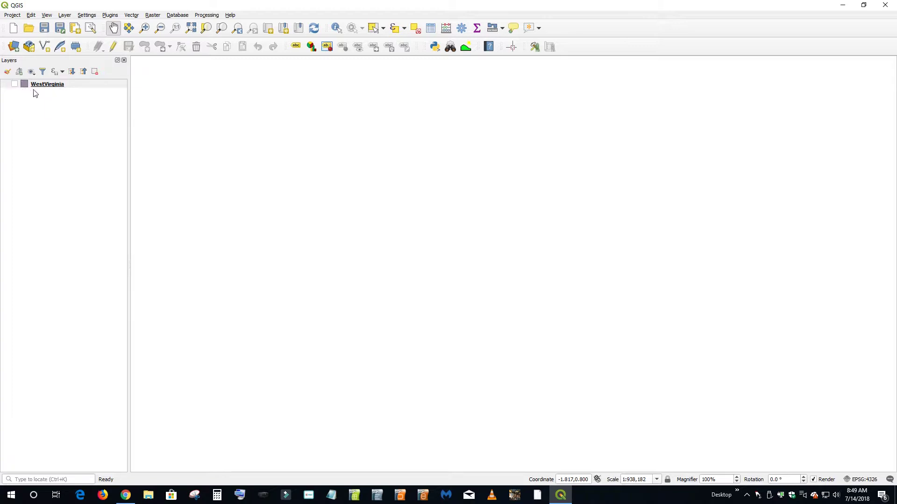
click(14, 85)
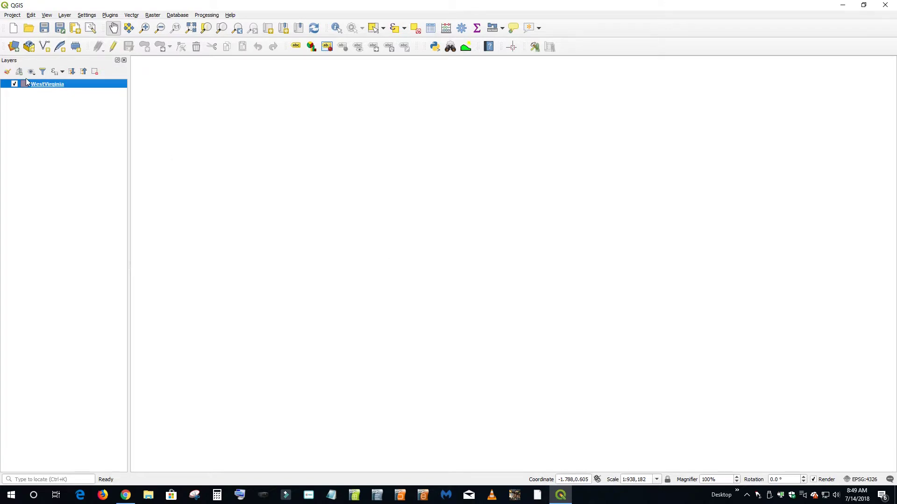
right_click(36, 86)
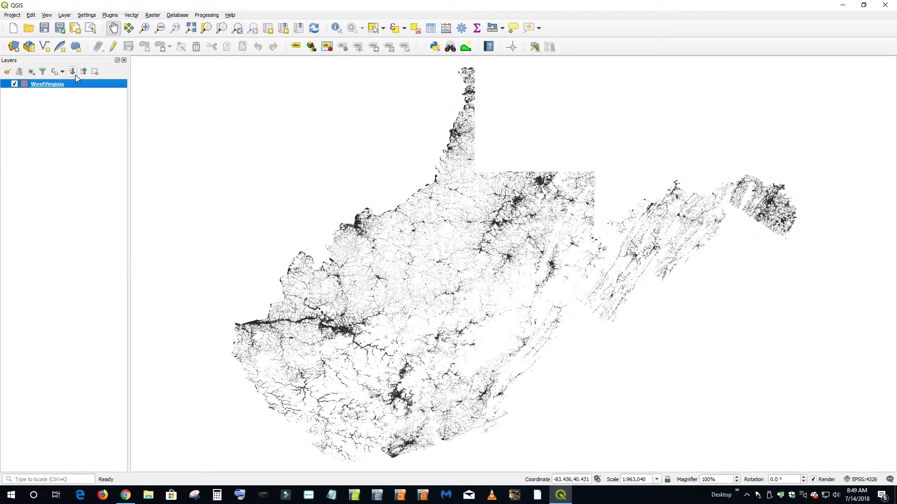
click(15, 84)
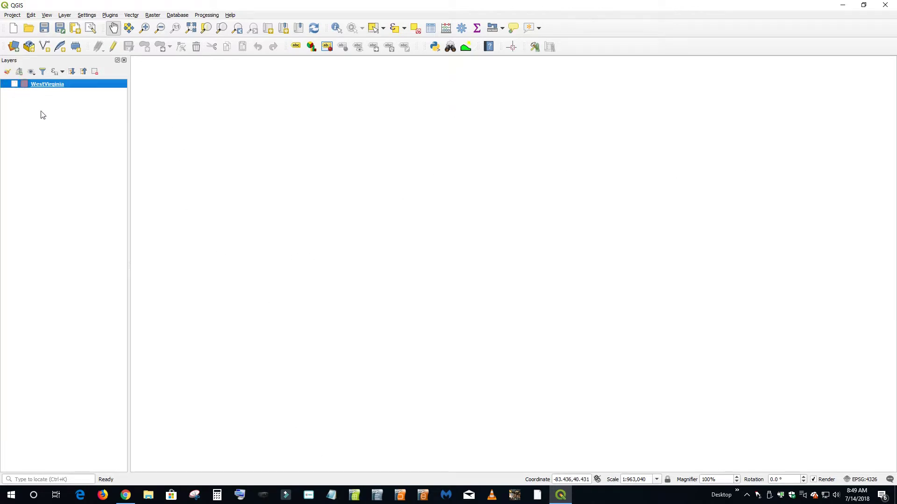
click(14, 84)
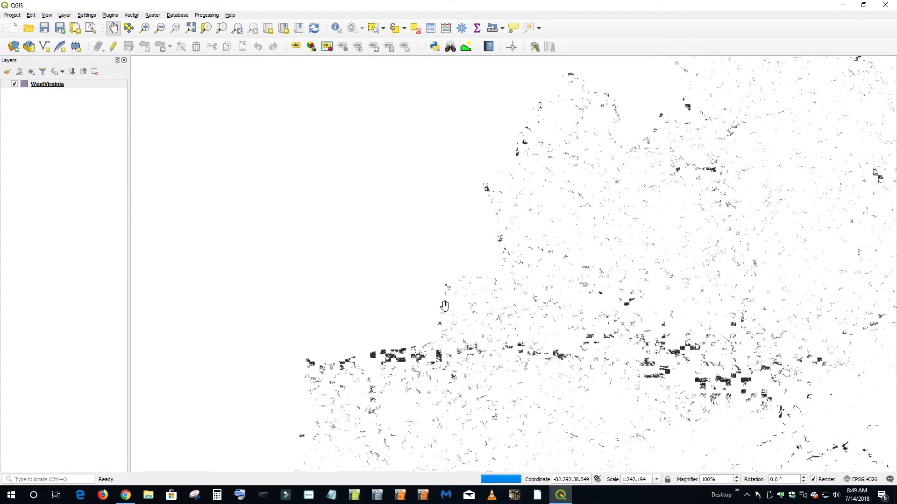
Zoom and pan into a town until individual building footprints are visible.
scroll(526, 350, up, 1)
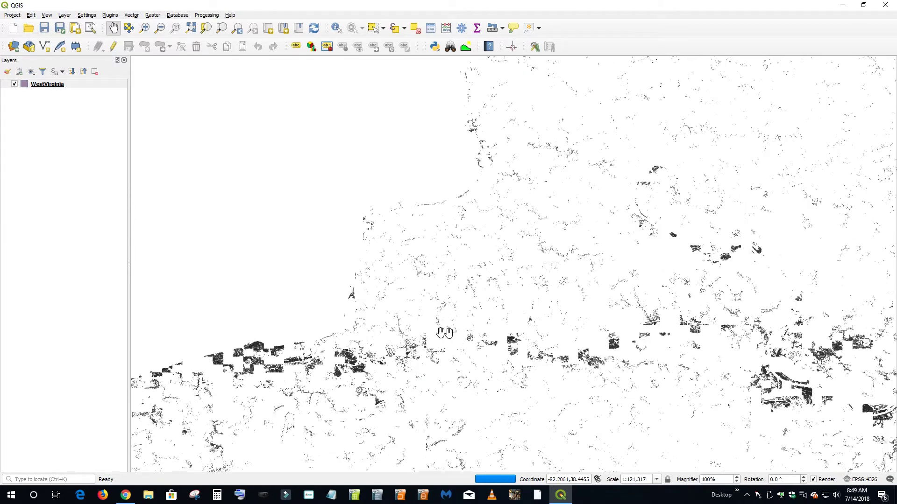
drag(527, 350, 387, 199)
scroll(386, 199, up, 1)
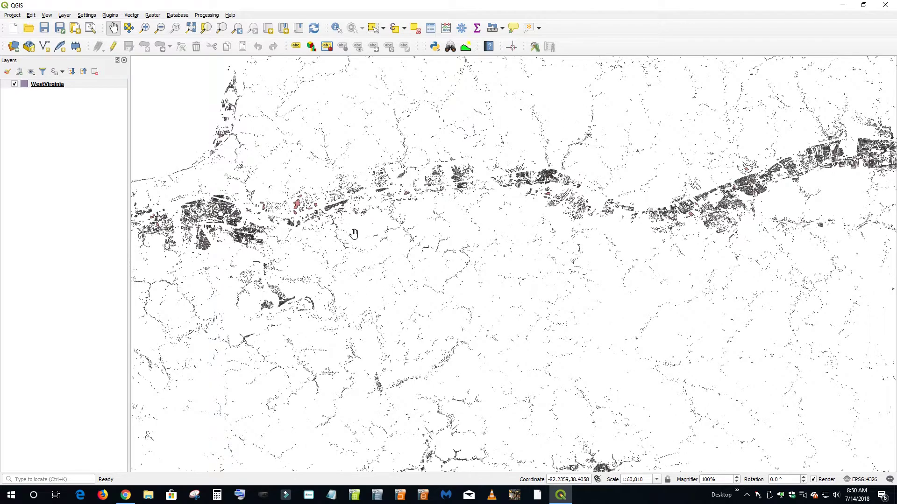
drag(354, 234, 464, 251)
scroll(464, 250, up, 2)
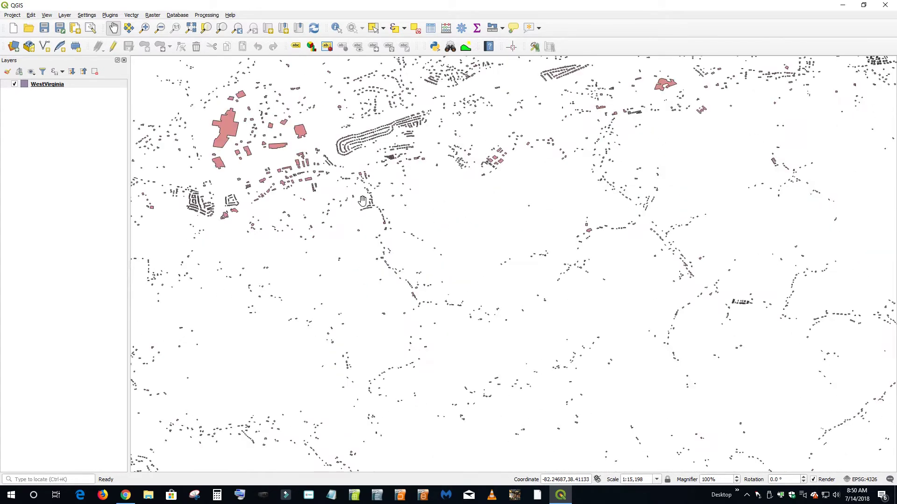
drag(362, 201, 643, 331)
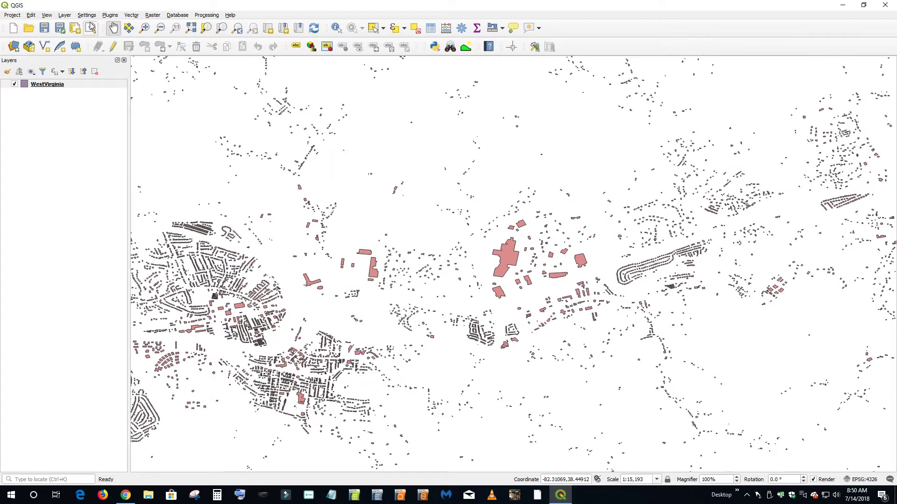
Connect to the WVGISTC Sheriff_Assoc_2010_11_1ft_wm ArcGIS Map Server and select its Image layer.
click(64, 15)
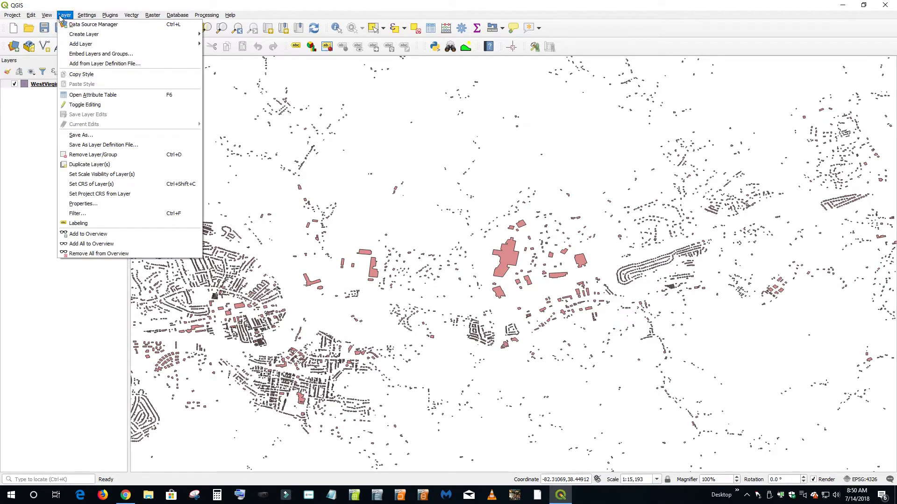
click(72, 23)
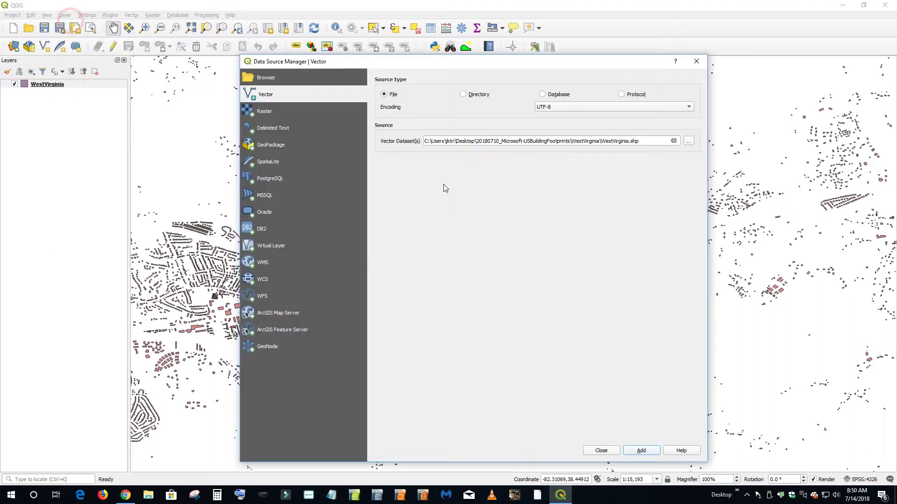
click(274, 315)
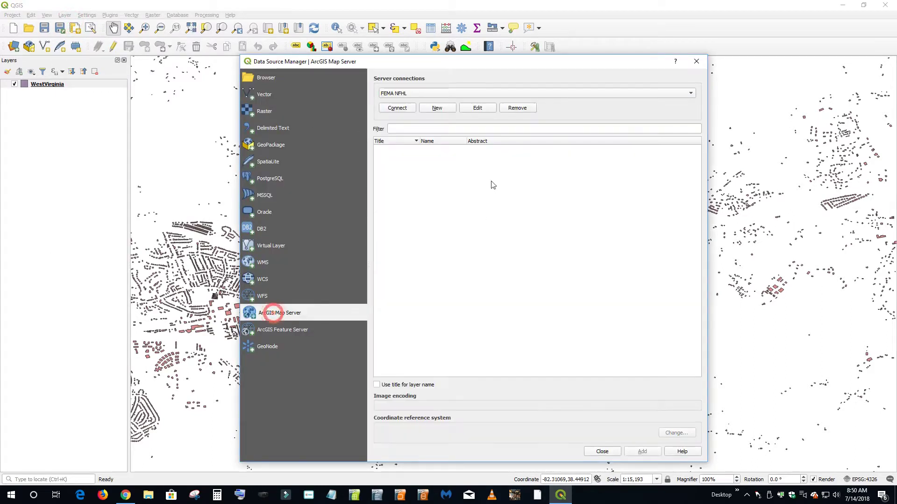
click(414, 94)
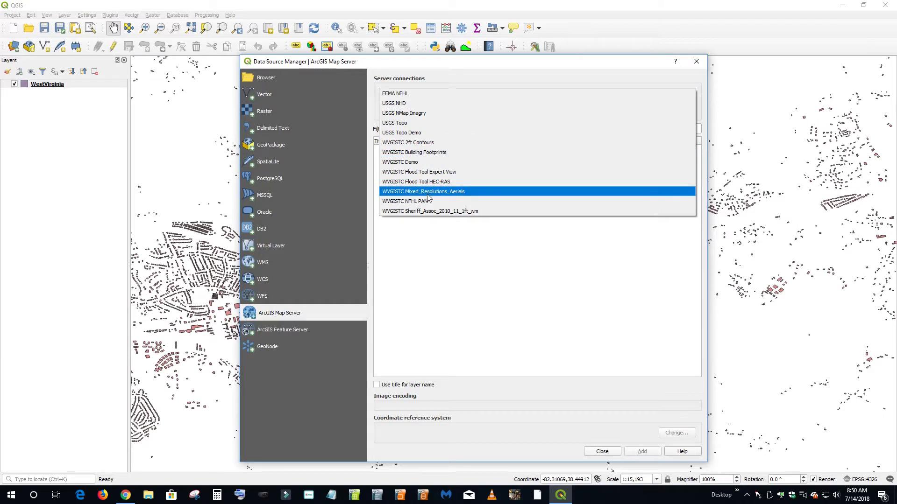
click(449, 212)
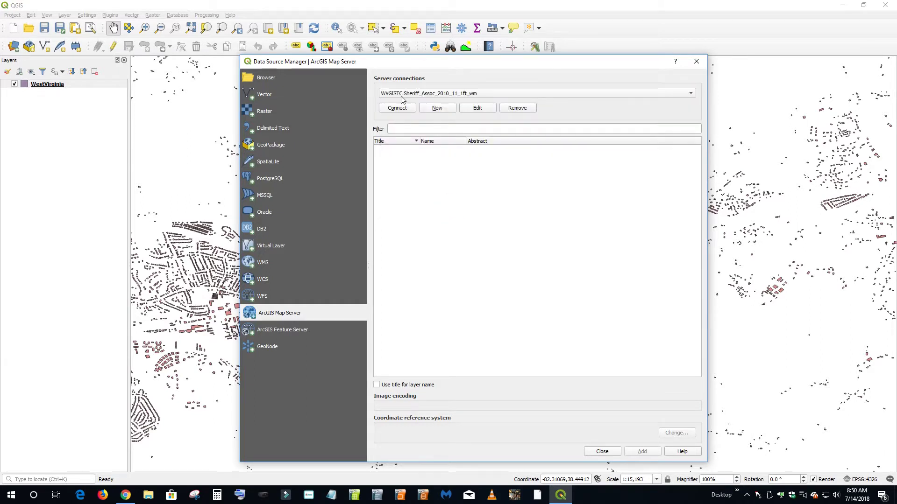
click(408, 112)
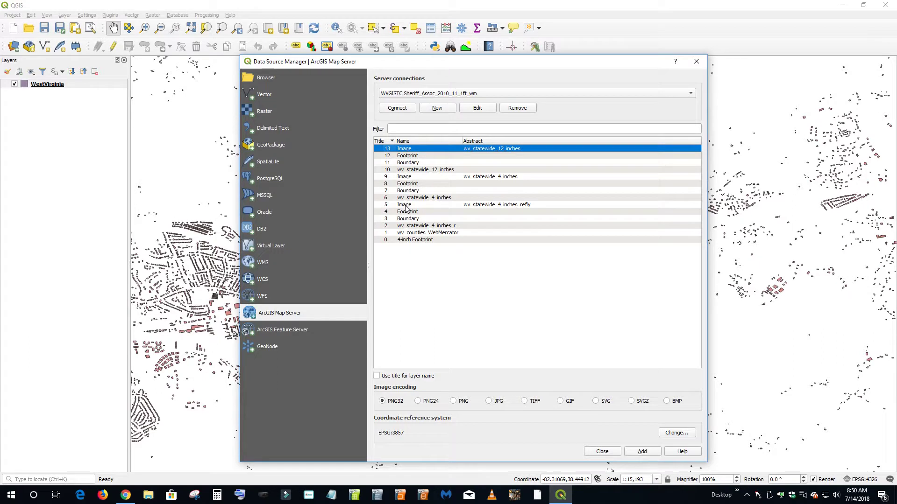
click(405, 205)
Add the Image layer beneath the WestVirginia footprints and make it visible.
click(641, 451)
click(601, 451)
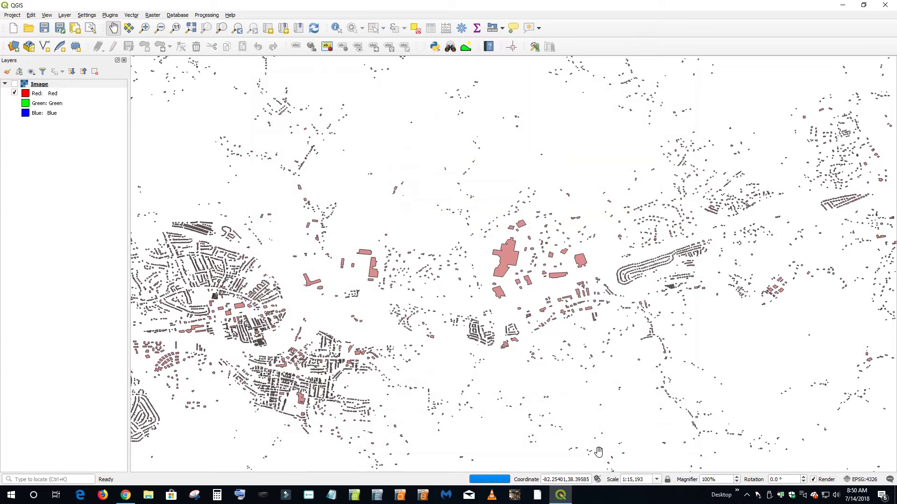
drag(40, 87, 47, 130)
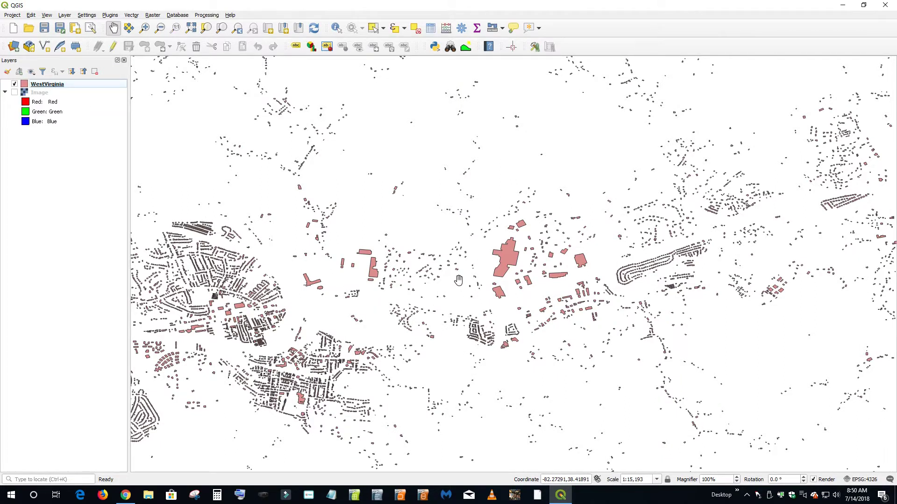
scroll(458, 280, down, 1)
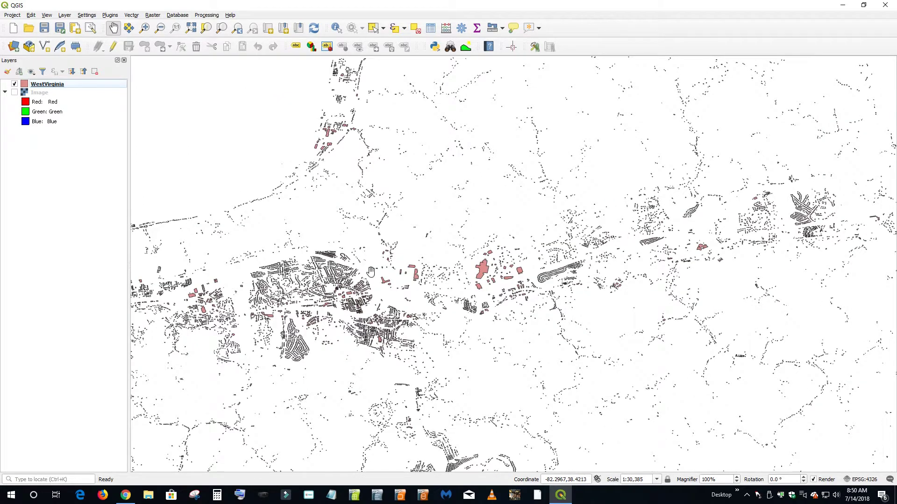
scroll(370, 271, down, 1)
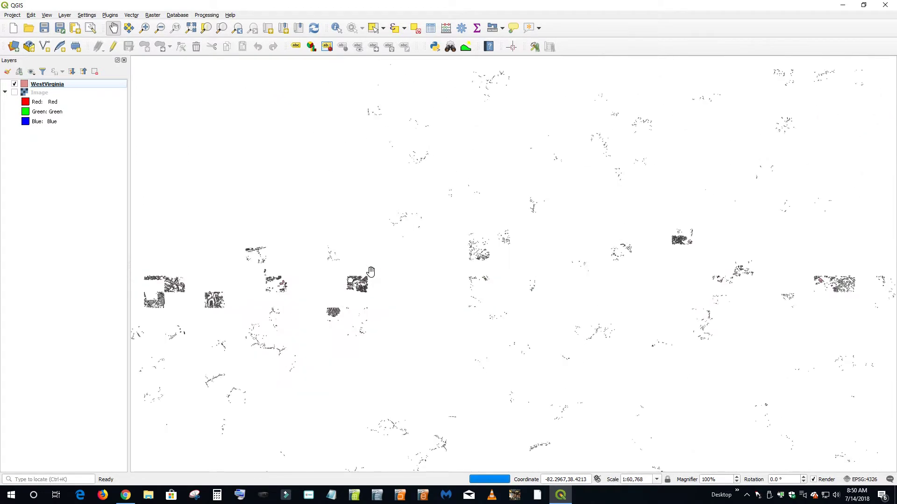
click(14, 92)
Zoom into the riverside town's factory district at about 1:4,100 with two zoom boxes.
drag(131, 224, 210, 242)
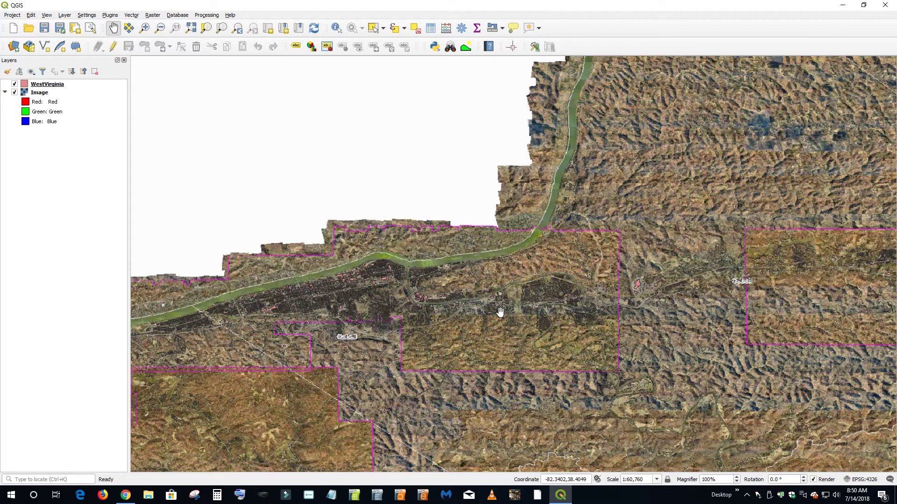
click(144, 28)
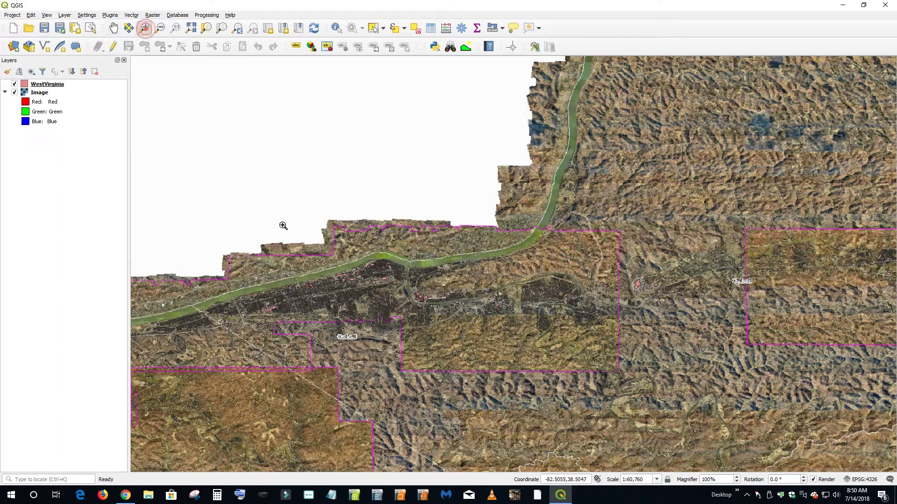
drag(395, 282, 457, 322)
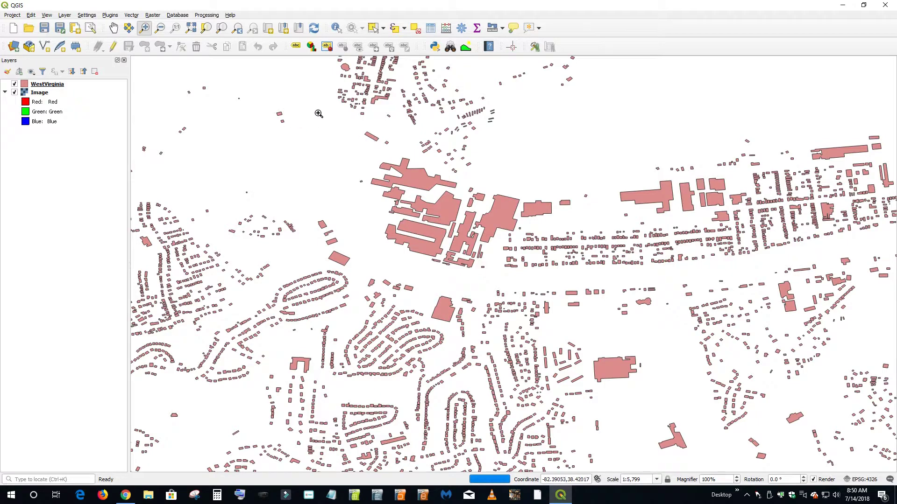
drag(293, 109, 723, 402)
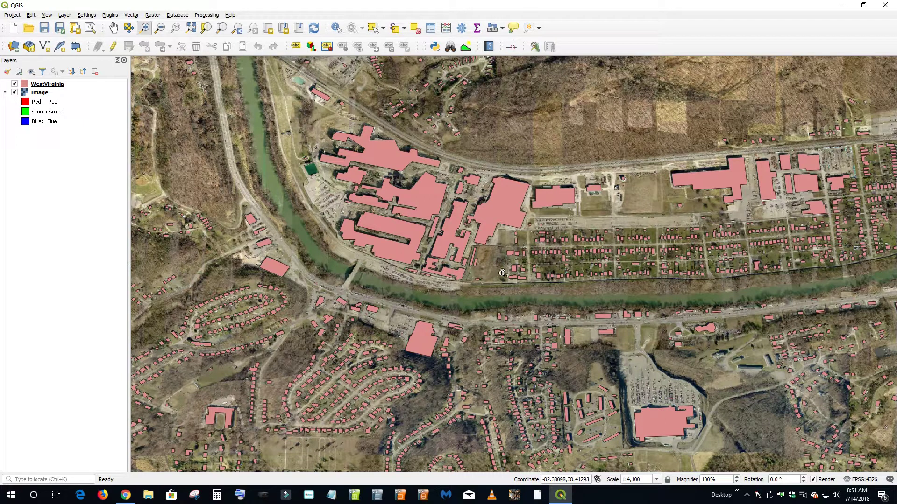
Give the WestVirginia footprints a transparent fill in the layer's Simple fill symbology.
double_click(56, 83)
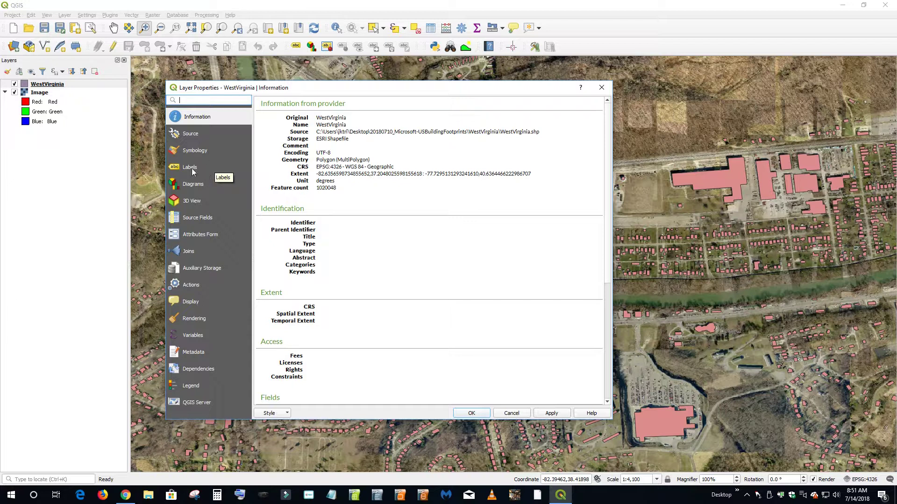
click(191, 152)
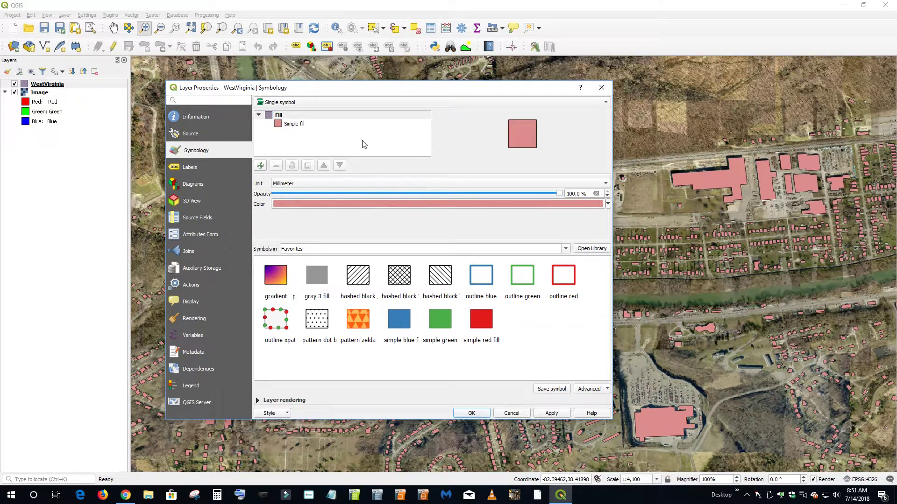
click(292, 125)
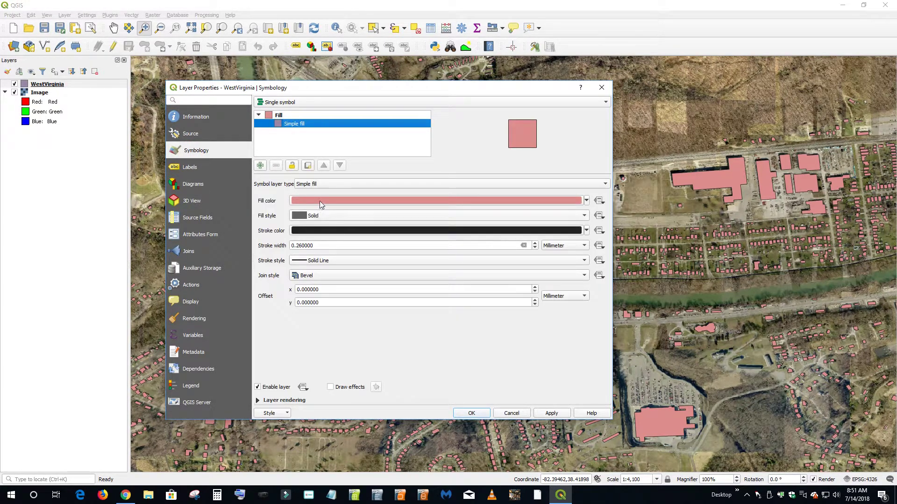
click(587, 201)
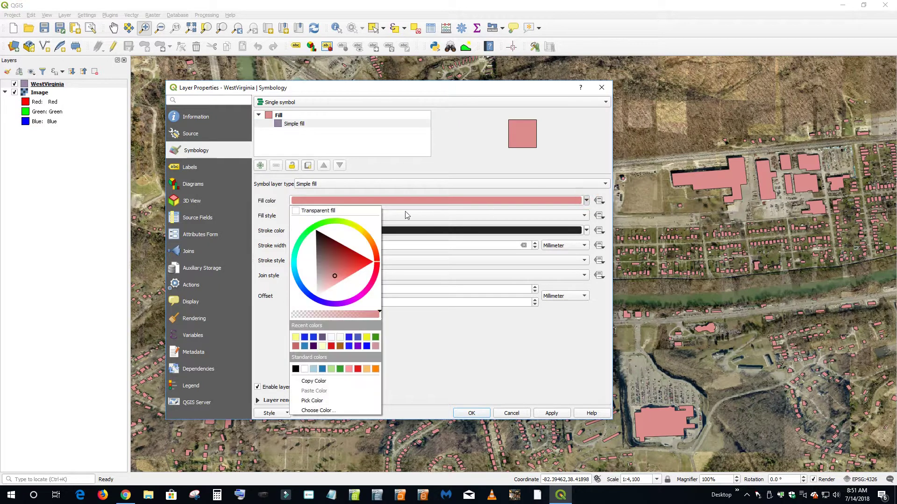
click(298, 208)
click(472, 414)
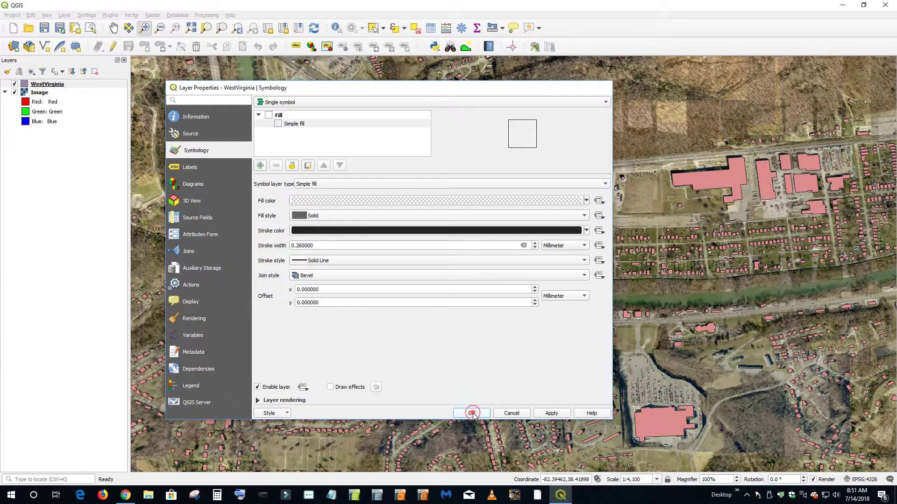
Set the footprint outline colour to bright yellow (#f0ed0a) and apply it.
double_click(47, 85)
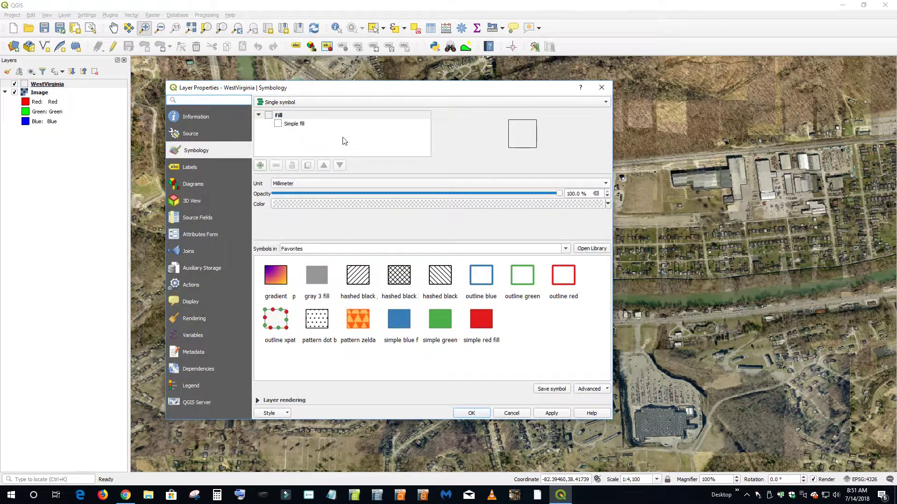
click(291, 122)
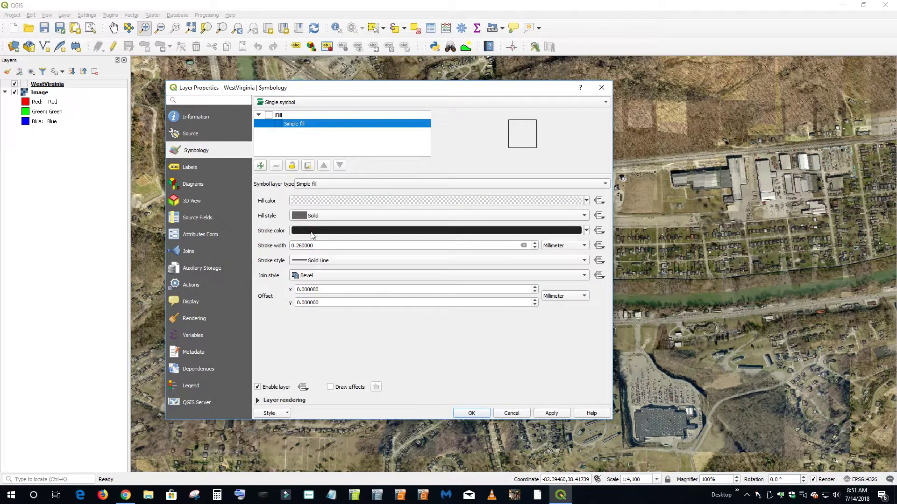
click(312, 235)
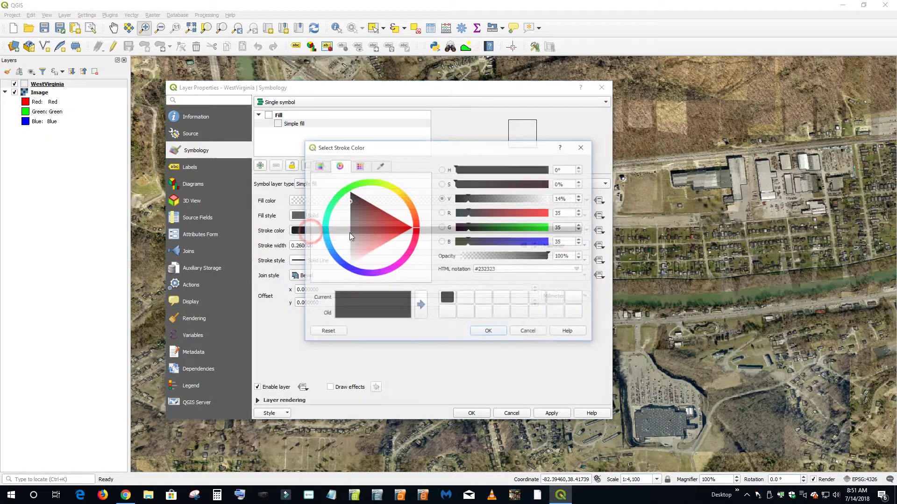
click(396, 193)
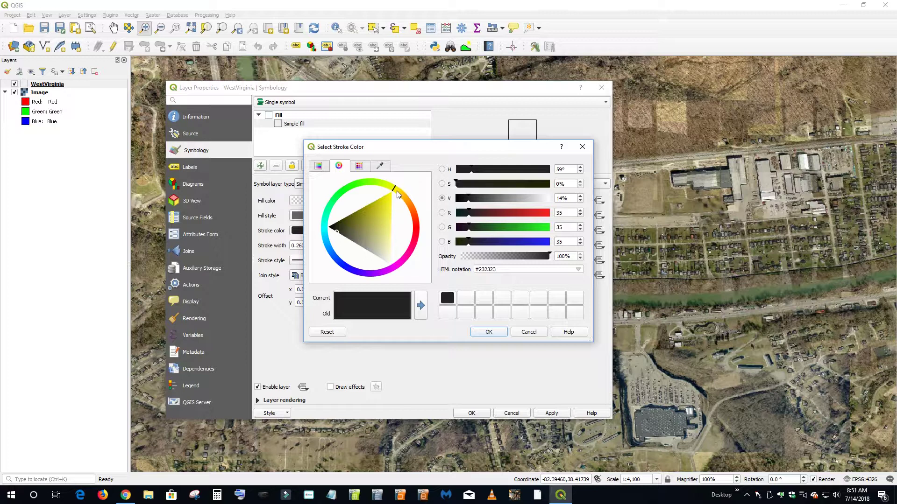
click(389, 196)
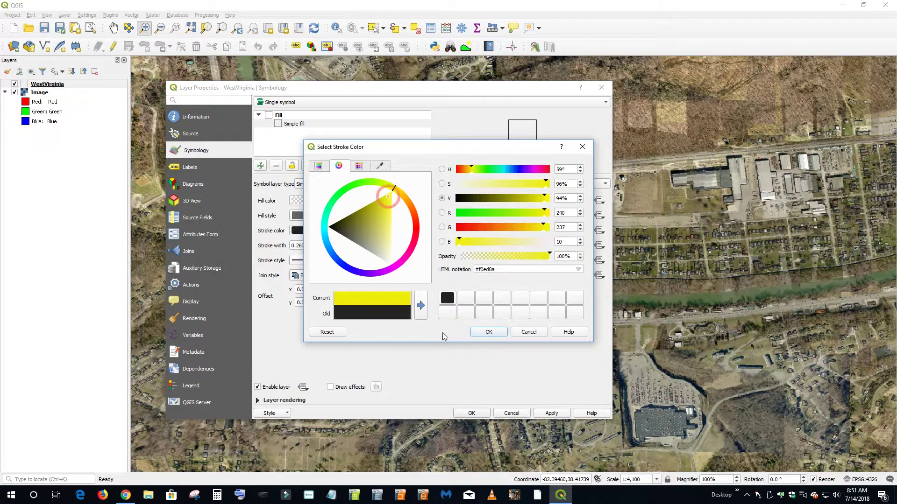
click(492, 330)
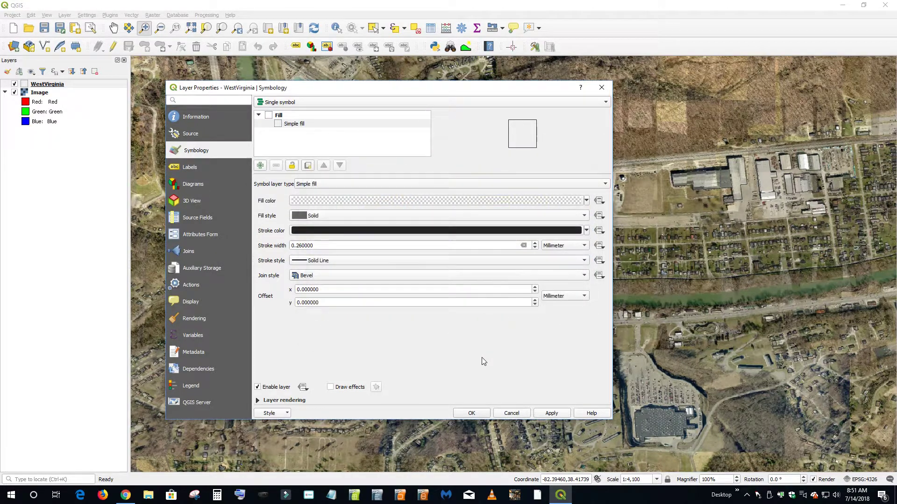
click(552, 414)
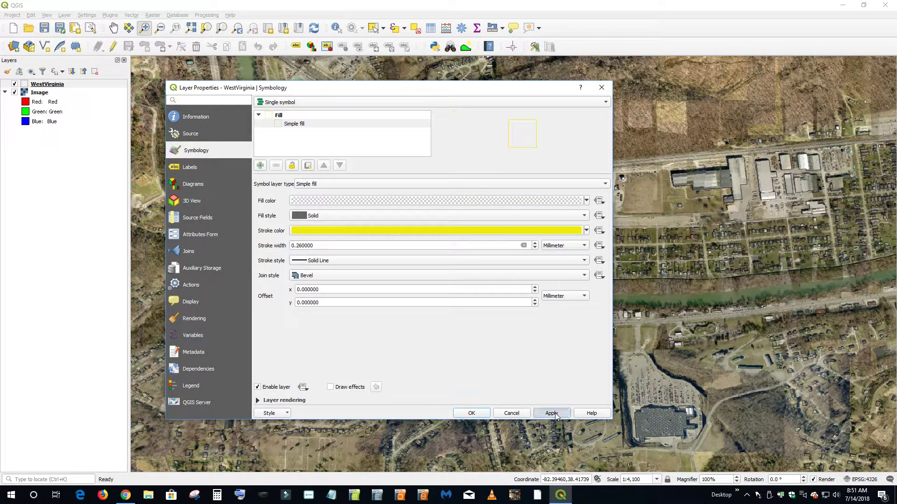
click(470, 414)
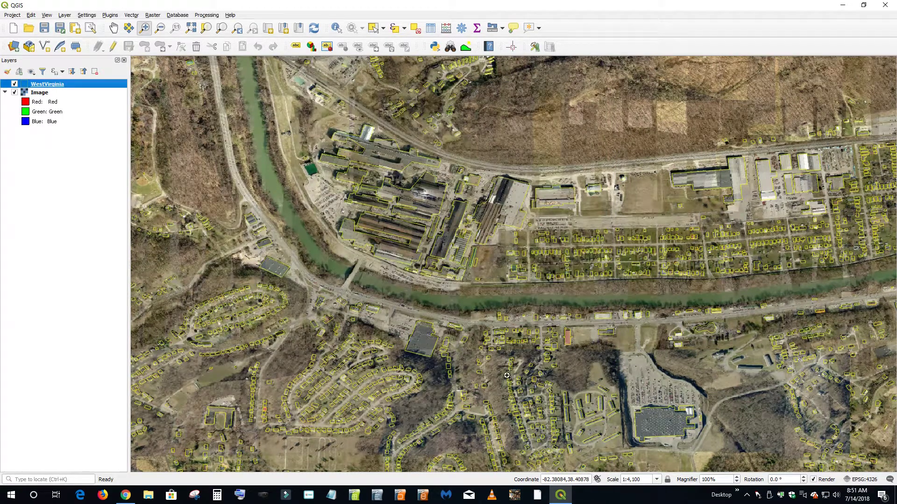
Zoom in to 1:2,050 and pan from the south bank back north toward the factory.
scroll(340, 369, up, 1)
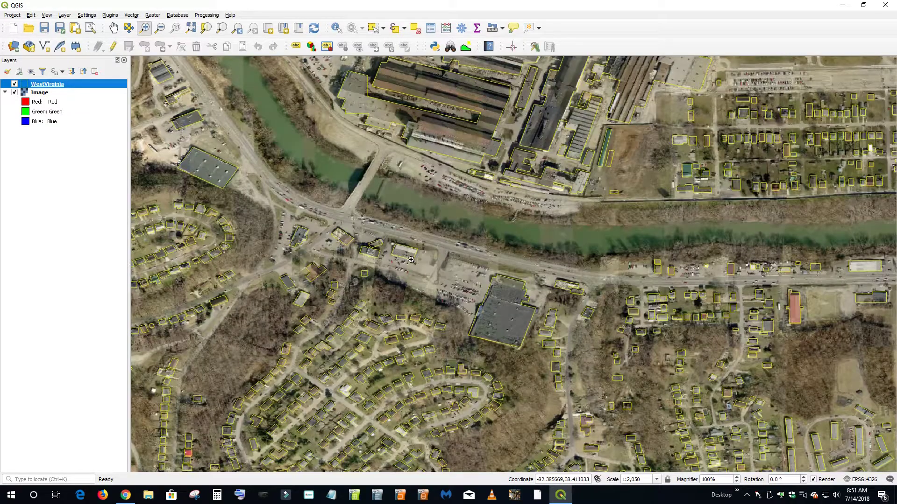
click(141, 28)
click(114, 28)
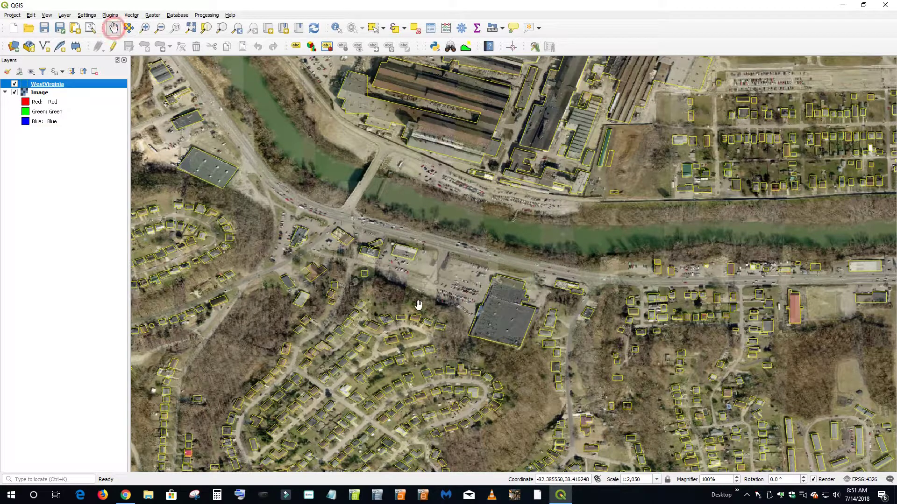
drag(458, 443, 472, 321)
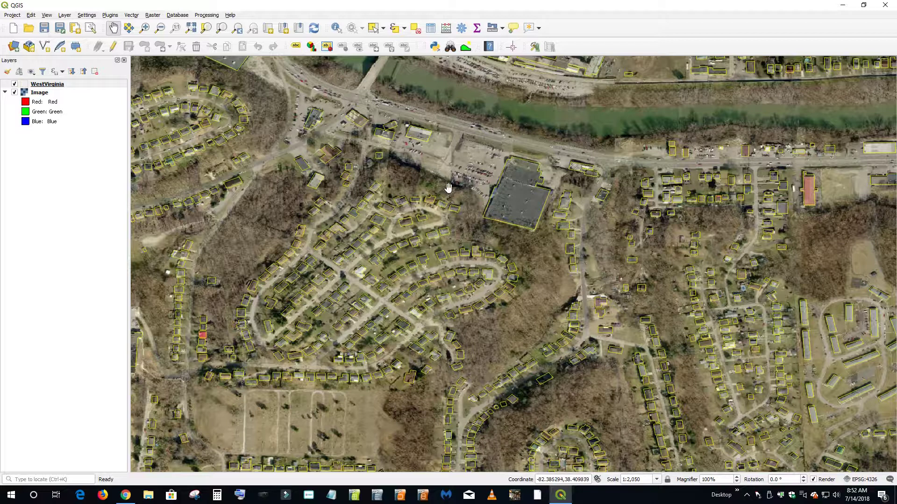
drag(451, 149, 409, 238)
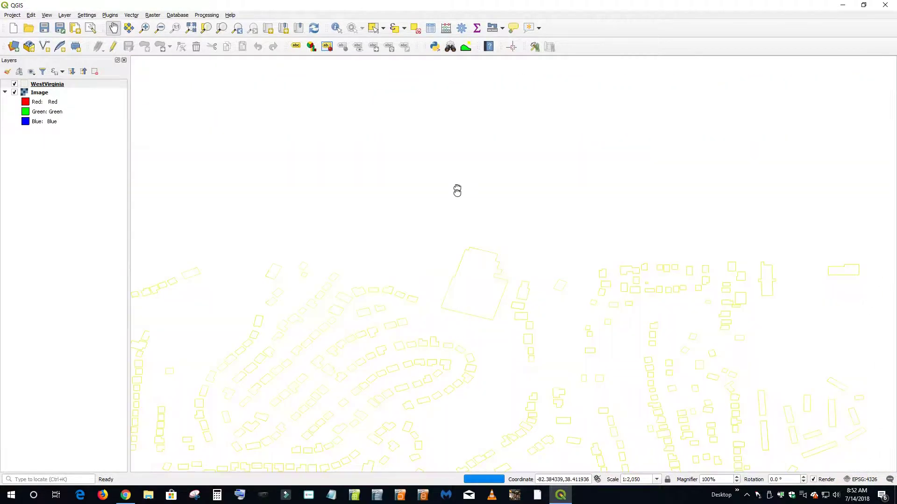
drag(456, 190, 442, 270)
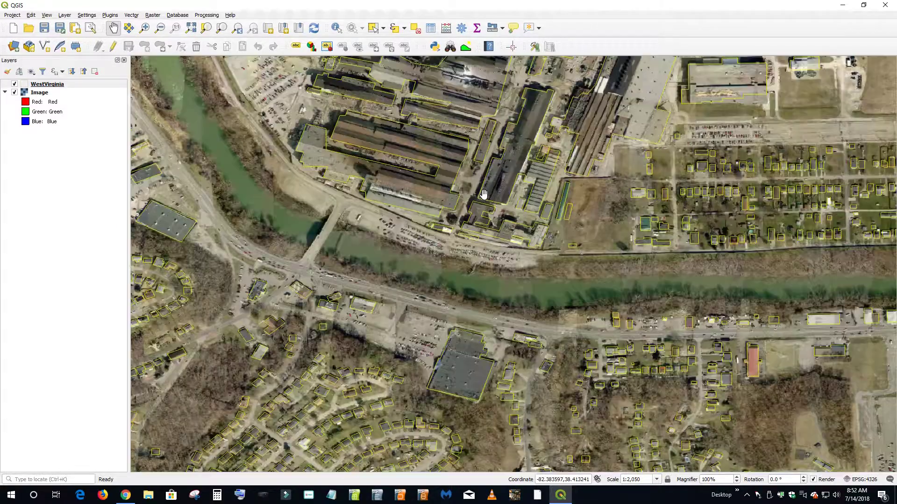
Pan over the factory complex, then south to the curving residential streets.
drag(479, 194, 472, 328)
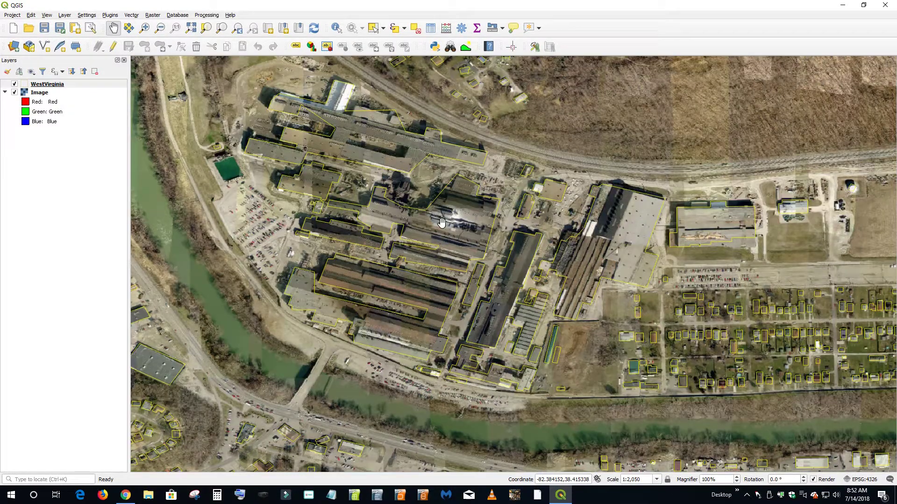
drag(429, 187, 431, 220)
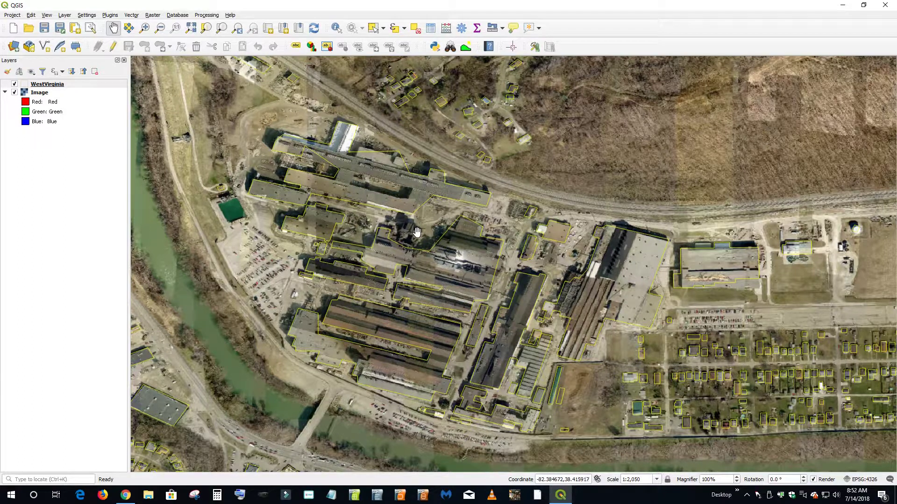
drag(425, 304, 481, 32)
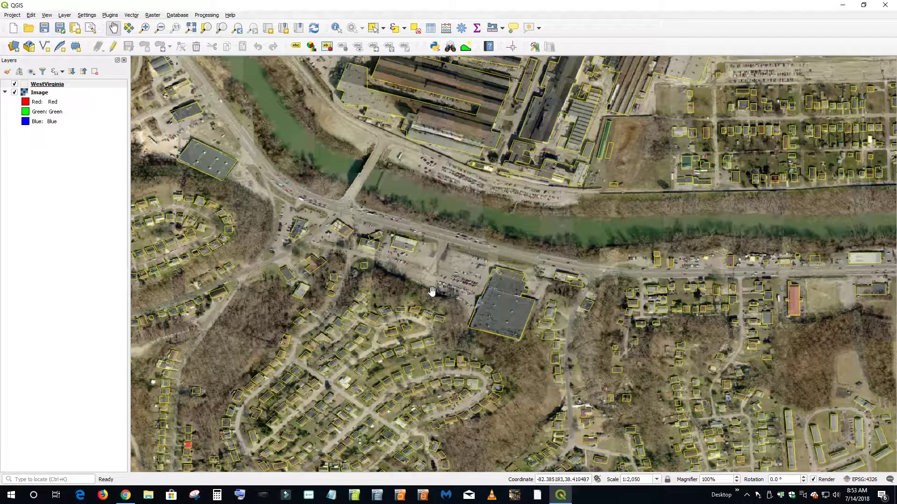
drag(449, 307, 496, 105)
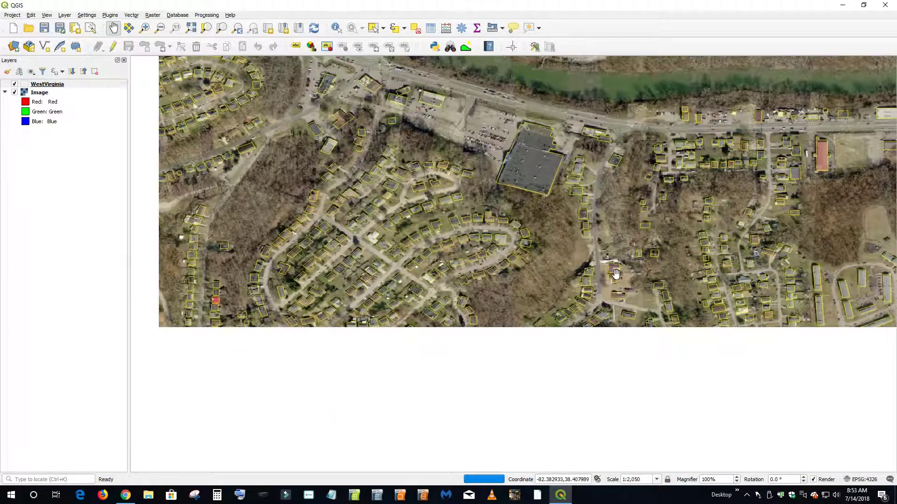